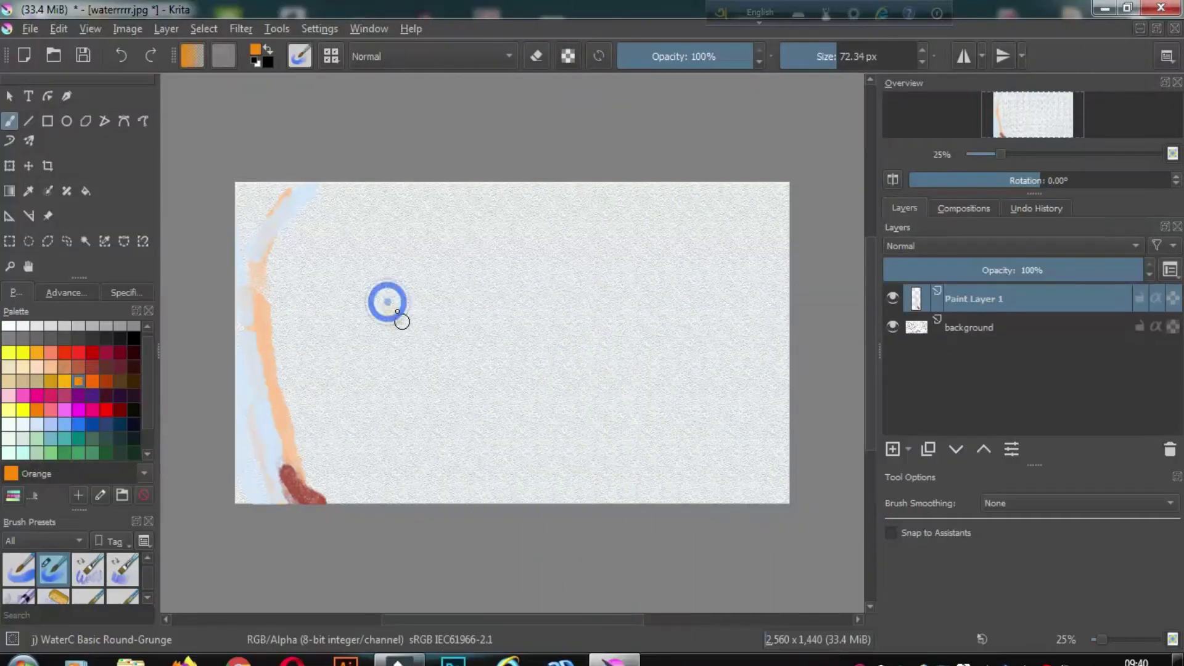
# Paint the hut's orange roof and pick Bole, Dark deep Red and Chestnut for the outlines.
pyautogui.moveTo(401, 321); pyautogui.dragTo(507, 340)
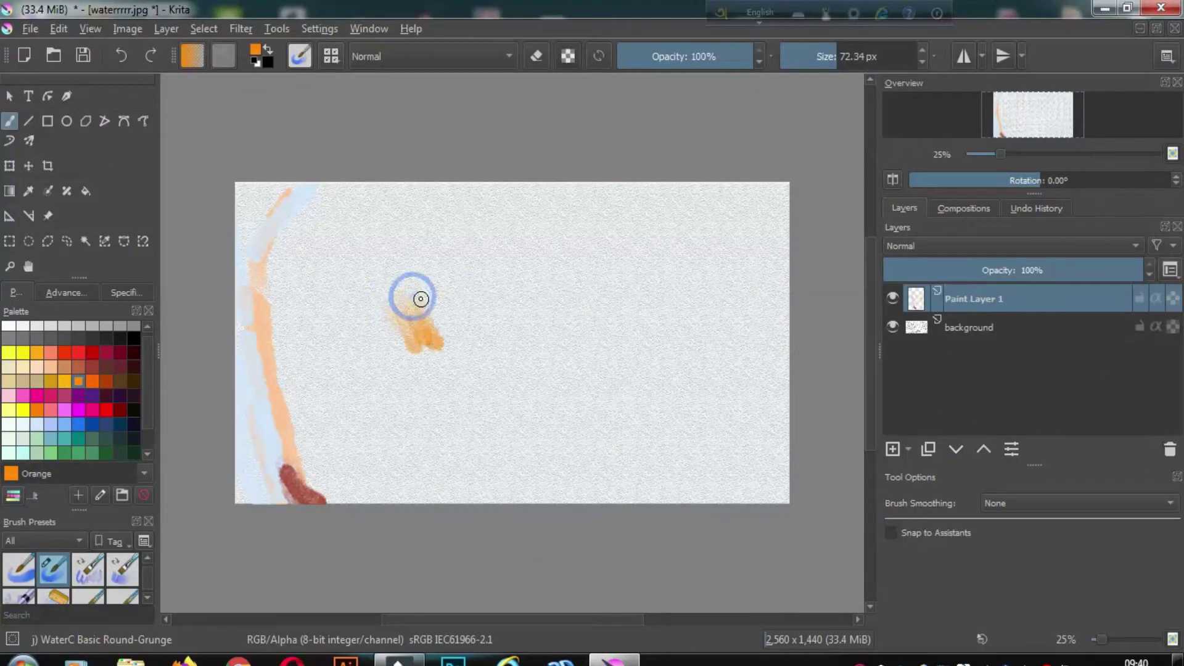
pyautogui.moveTo(384, 321)
pyautogui.mouseDown()
pyautogui.moveTo(423, 352)
pyautogui.moveTo(470, 299)
pyautogui.moveTo(515, 352)
pyautogui.mouseUp()
pyautogui.moveTo(329, 332); pyautogui.dragTo(359, 299)
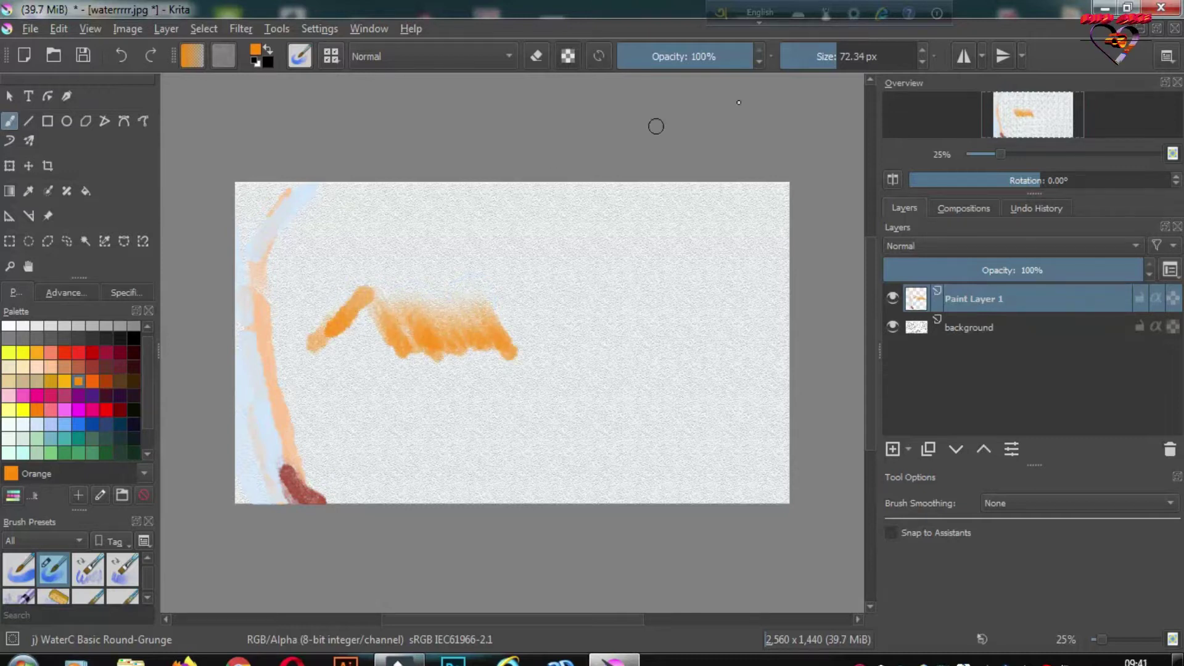
pyautogui.click(106, 367)
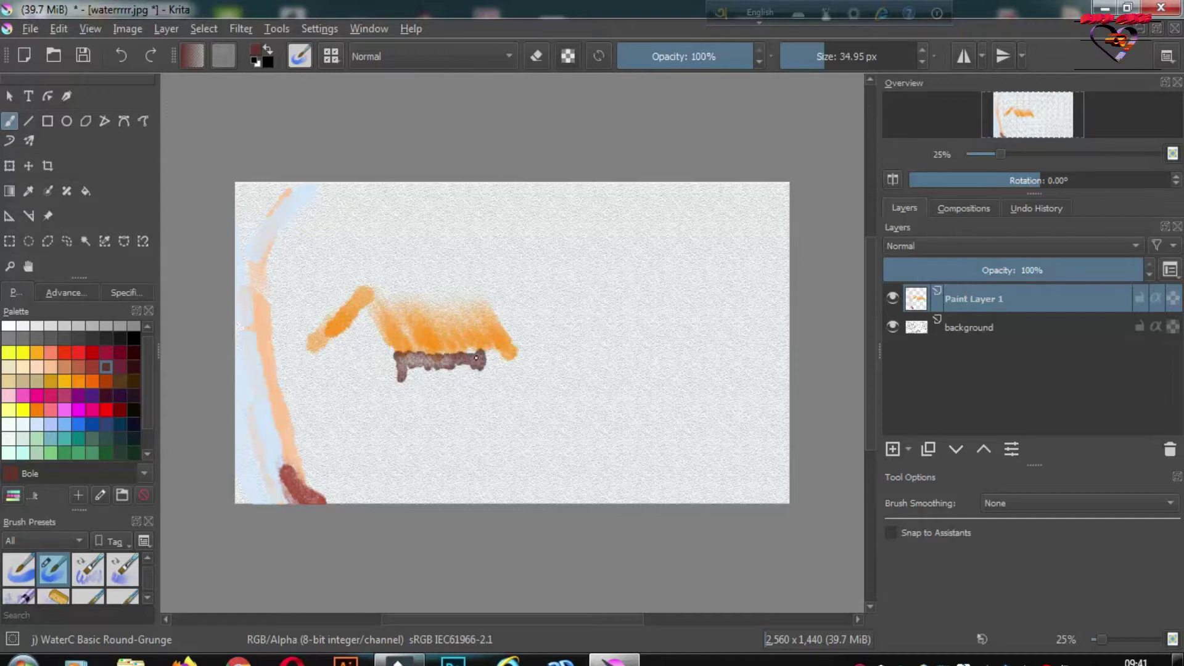
pyautogui.click(134, 353)
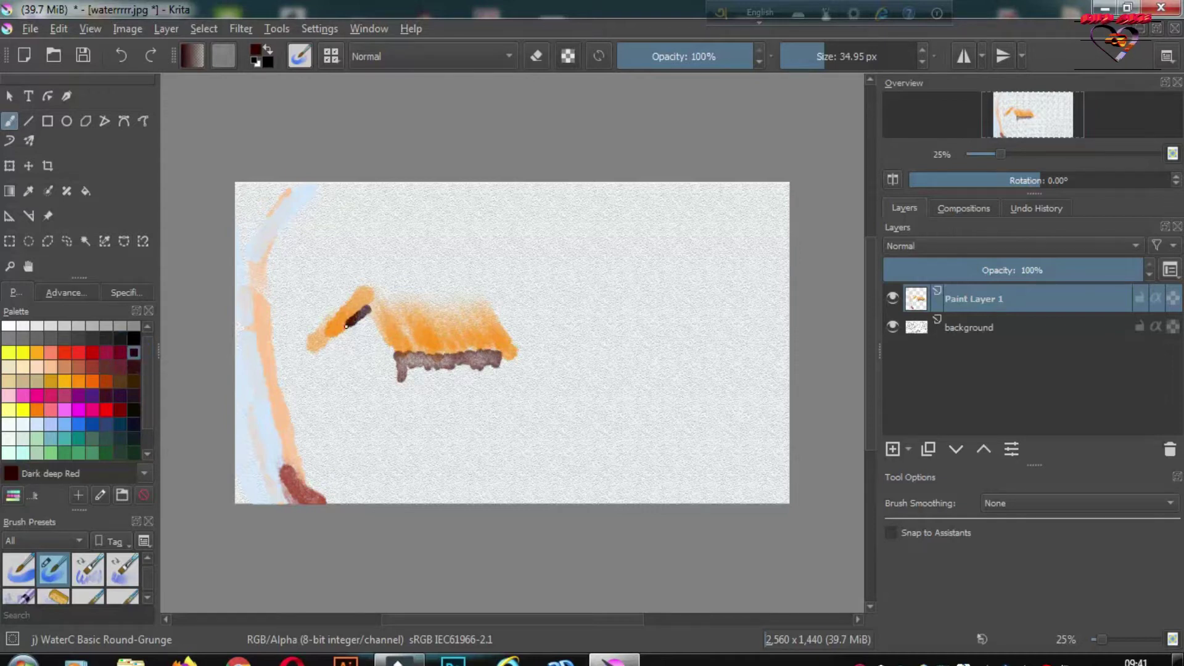
pyautogui.click(92, 366)
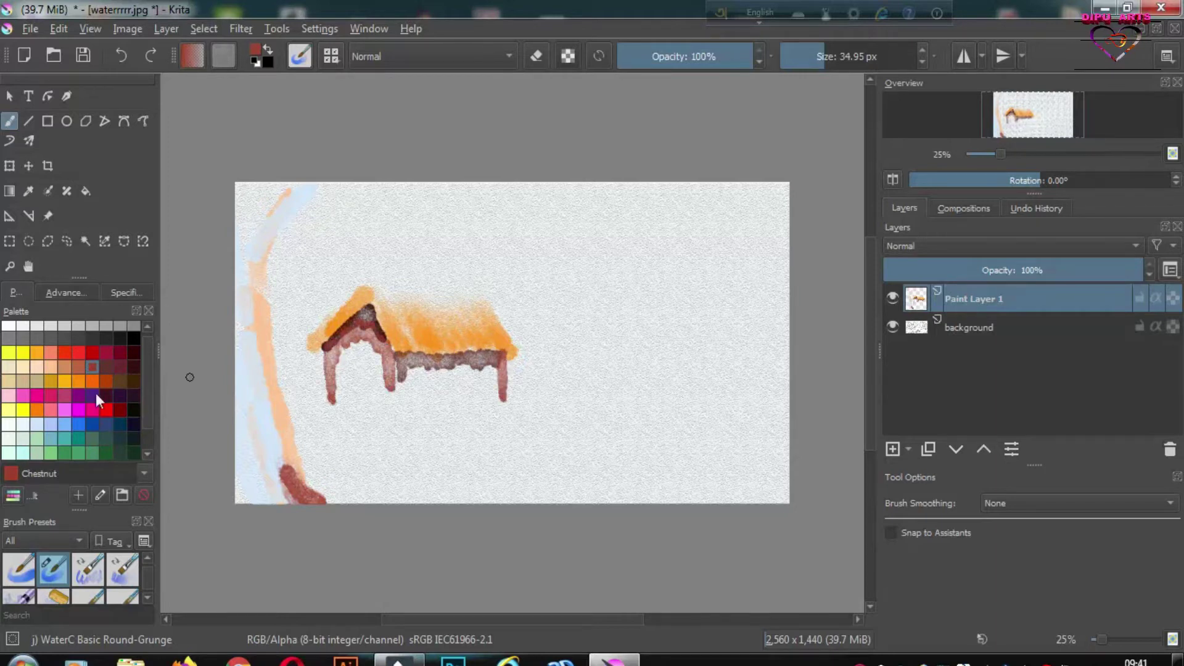
# Fill both walls in light Persian orange with lower opacity and a larger brush.
pyautogui.click(64, 366)
pyautogui.click(728, 57)
pyautogui.click(830, 56)
pyautogui.click(1009, 154)
pyautogui.moveTo(396, 376); pyautogui.dragTo(449, 386)
pyautogui.moveTo(370, 395)
pyautogui.mouseDown()
pyautogui.moveTo(281, 376)
pyautogui.moveTo(335, 401)
pyautogui.moveTo(304, 370)
pyautogui.mouseUp()
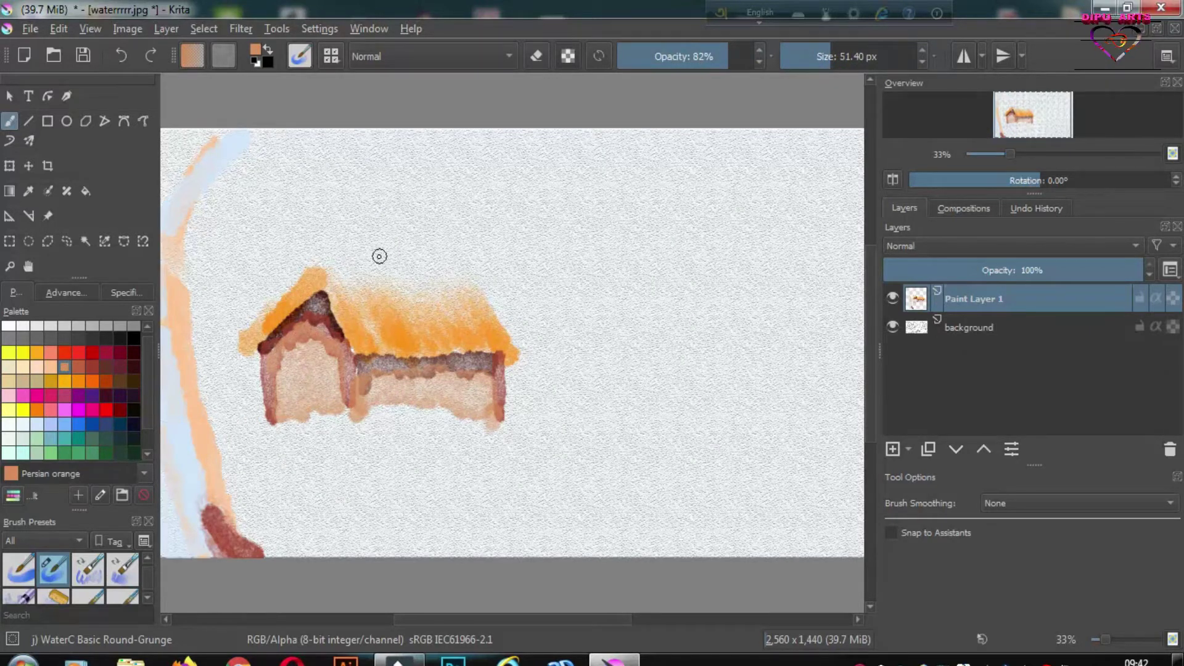
# Brush pale beige over the walls and streak light thatch lines across the roof.
pyautogui.click(37, 366)
pyautogui.moveTo(283, 383)
pyautogui.mouseDown()
pyautogui.moveTo(330, 365)
pyautogui.moveTo(408, 392)
pyautogui.mouseUp()
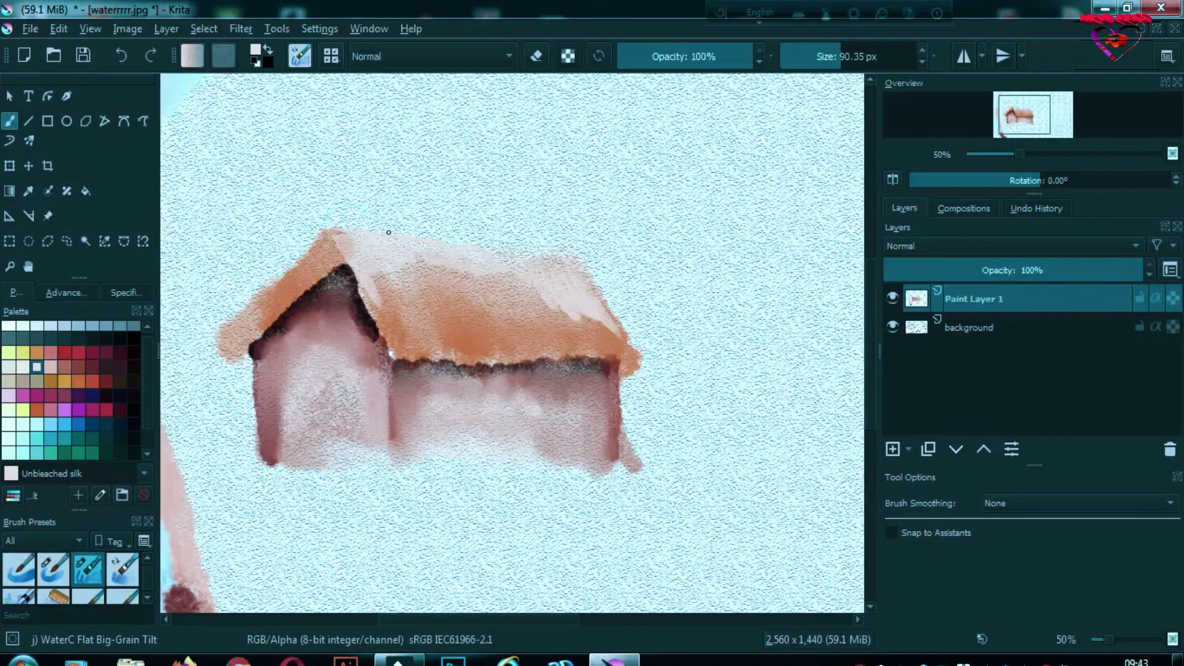
pyautogui.moveTo(435, 325); pyautogui.dragTo(594, 296)
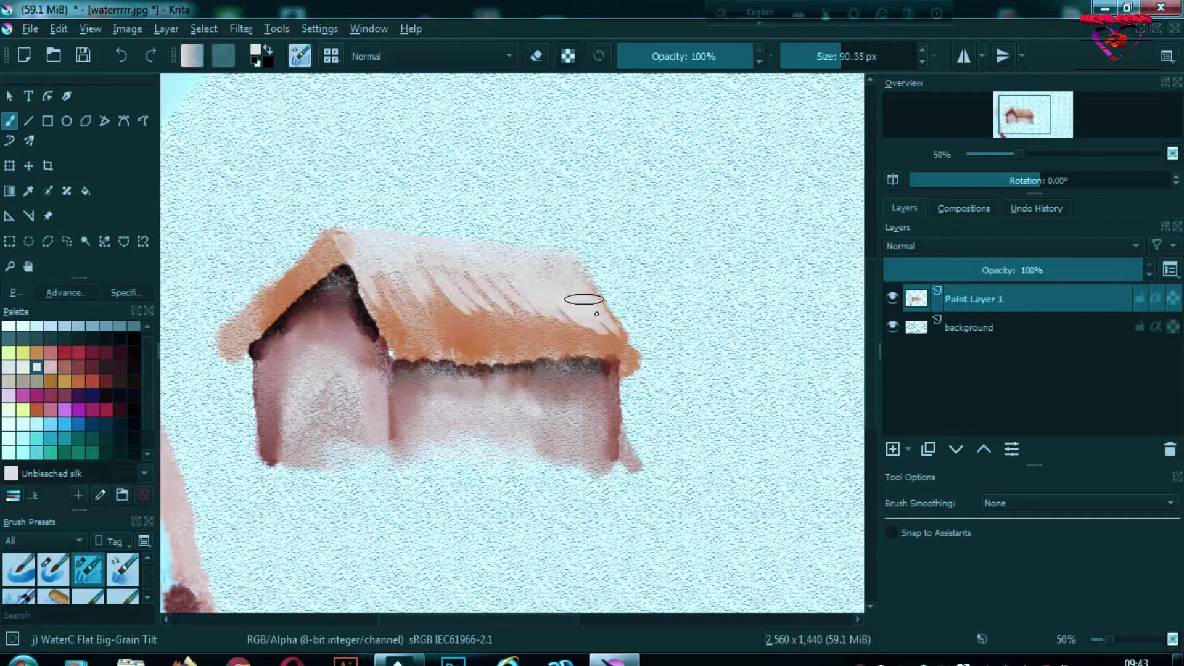
# Streak the roof with Chestnut thatch and darken the eave line and posts in Dark deep Red.
pyautogui.click(133, 366)
pyautogui.moveTo(398, 342)
pyautogui.mouseDown()
pyautogui.moveTo(377, 293)
pyautogui.moveTo(475, 358)
pyautogui.mouseUp()
pyautogui.click(92, 366)
pyautogui.moveTo(376, 308); pyautogui.dragTo(420, 358)
pyautogui.moveTo(460, 318)
pyautogui.mouseDown()
pyautogui.moveTo(549, 333)
pyautogui.moveTo(618, 327)
pyautogui.moveTo(654, 385)
pyautogui.mouseUp()
pyautogui.moveTo(568, 295); pyautogui.dragTo(614, 336)
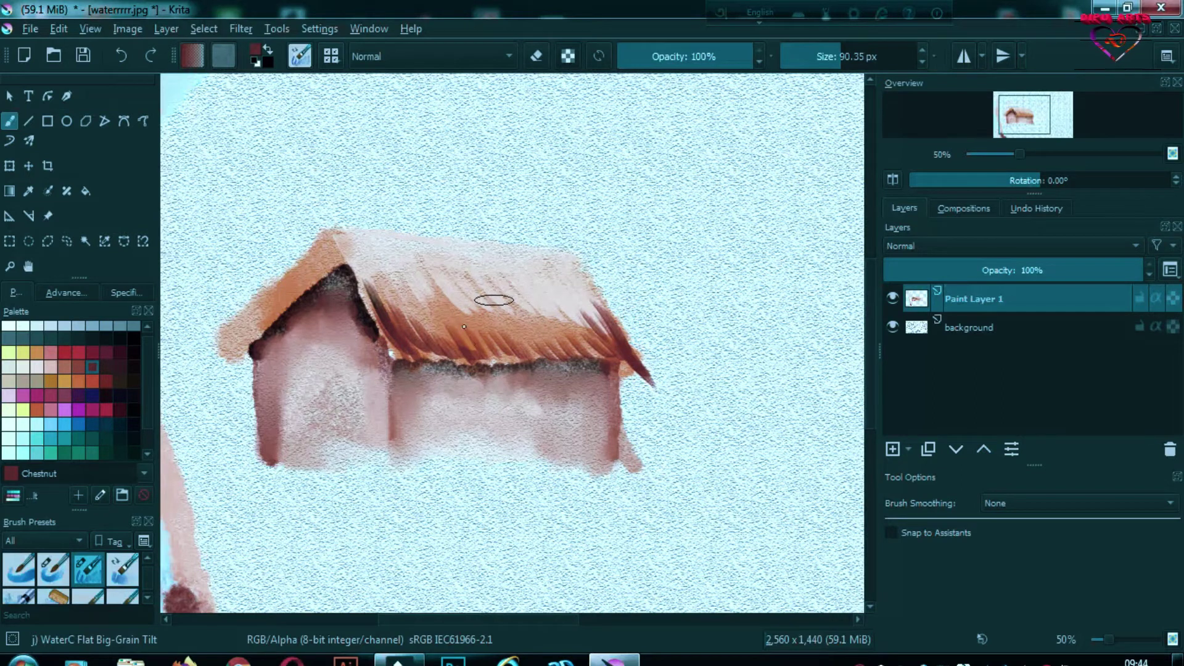
pyautogui.click(133, 352)
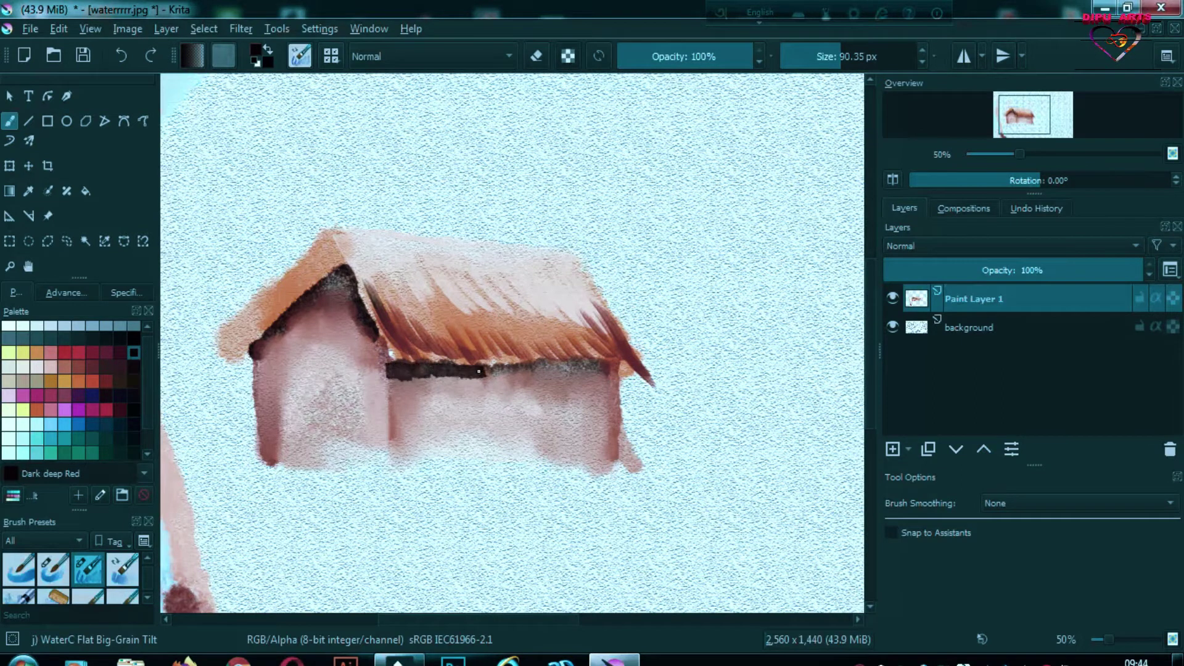
pyautogui.moveTo(433, 363)
pyautogui.mouseDown()
pyautogui.moveTo(604, 367)
pyautogui.moveTo(407, 378)
pyautogui.moveTo(487, 381)
pyautogui.mouseUp()
# Blend the posts, gable and walls with Blender Basic, then paint teal foliage above the roof.
pyautogui.click(300, 56)
pyautogui.click(629, 492)
pyautogui.moveTo(605, 443); pyautogui.dragTo(611, 398)
pyautogui.moveTo(386, 376); pyautogui.dragTo(368, 362)
pyautogui.moveTo(336, 296)
pyautogui.mouseDown()
pyautogui.moveTo(284, 364)
pyautogui.moveTo(359, 347)
pyautogui.mouseUp()
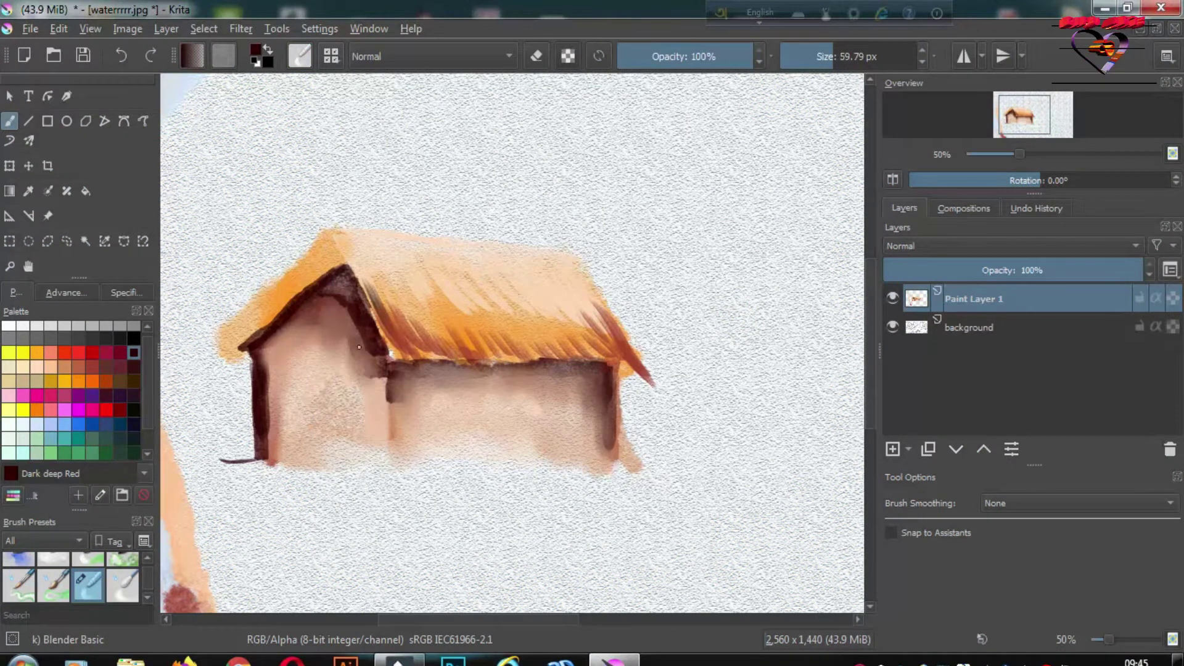
pyautogui.moveTo(275, 390)
pyautogui.mouseDown()
pyautogui.moveTo(290, 323)
pyautogui.moveTo(370, 346)
pyautogui.mouseUp()
pyautogui.moveTo(324, 271)
pyautogui.mouseDown()
pyautogui.moveTo(265, 336)
pyautogui.moveTo(379, 370)
pyautogui.moveTo(392, 441)
pyautogui.mouseUp()
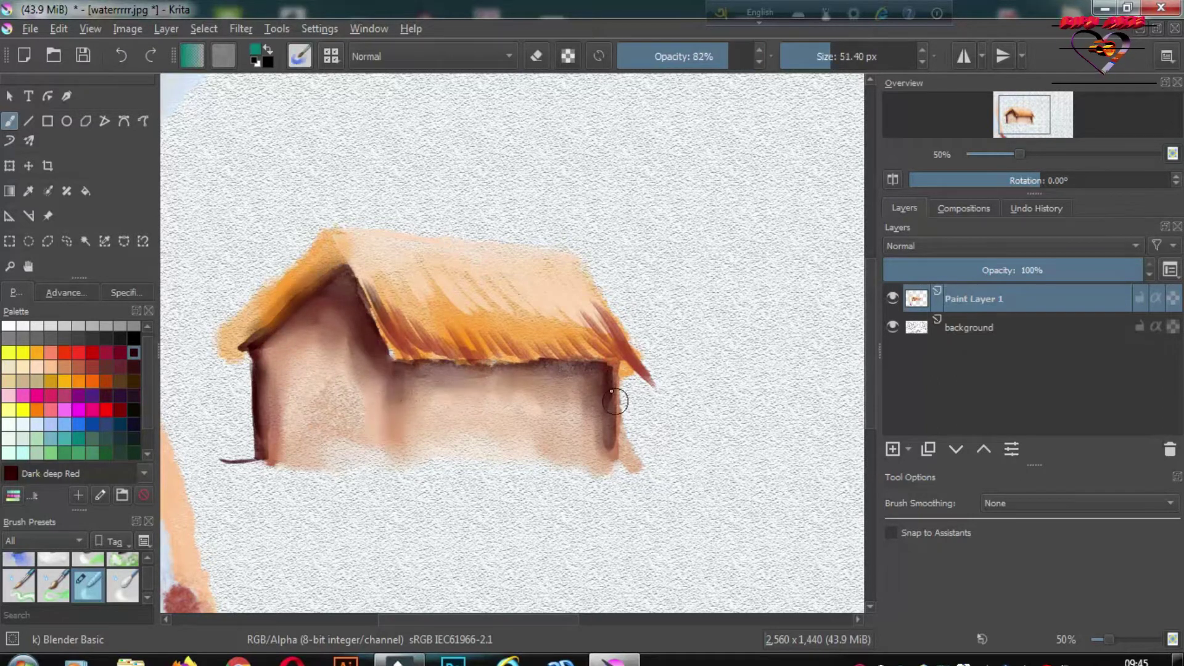
pyautogui.moveTo(346, 210)
pyautogui.mouseDown()
pyautogui.moveTo(573, 246)
pyautogui.moveTo(610, 308)
pyautogui.moveTo(549, 206)
pyautogui.moveTo(505, 185)
pyautogui.moveTo(604, 241)
pyautogui.mouseUp()
# Add Bright french blue strokes and light blue washes around the foliage.
pyautogui.moveTo(801, 56); pyautogui.dragTo(845, 56)
pyautogui.click(64, 425)
pyautogui.moveTo(345, 111)
pyautogui.mouseDown()
pyautogui.moveTo(222, 284)
pyautogui.moveTo(204, 173)
pyautogui.mouseUp()
pyautogui.moveTo(370, 93)
pyautogui.mouseDown()
pyautogui.moveTo(482, 160)
pyautogui.moveTo(536, 124)
pyautogui.moveTo(444, 178)
pyautogui.moveTo(623, 210)
pyautogui.moveTo(642, 321)
pyautogui.mouseUp()
# Dab Sea green leaves, RGB Yellow highlights and Cold black shadow leaves into the canopy.
pyautogui.click(77, 453)
pyautogui.moveTo(494, 92); pyautogui.dragTo(592, 148)
pyautogui.moveTo(280, 137)
pyautogui.mouseDown()
pyautogui.moveTo(235, 150)
pyautogui.moveTo(210, 185)
pyautogui.mouseUp()
pyautogui.click(22, 410)
pyautogui.moveTo(265, 117)
pyautogui.mouseDown()
pyautogui.moveTo(439, 93)
pyautogui.moveTo(609, 119)
pyautogui.moveTo(660, 179)
pyautogui.mouseUp()
pyautogui.moveTo(336, 204); pyautogui.dragTo(314, 160)
pyautogui.click(133, 438)
pyautogui.moveTo(395, 161); pyautogui.dragTo(401, 218)
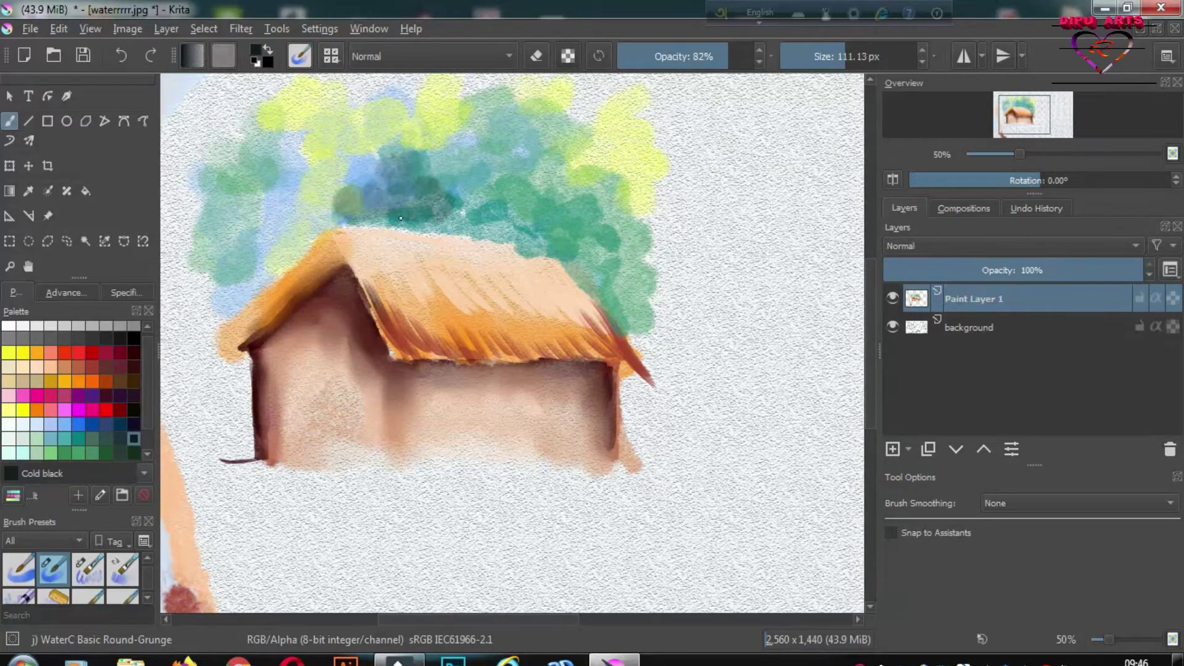
# Paint blue sky washes across the right side and below the house.
pyautogui.moveTo(665, 329)
pyautogui.mouseDown()
pyautogui.moveTo(801, 243)
pyautogui.moveTo(719, 391)
pyautogui.moveTo(339, 146)
pyautogui.moveTo(281, 355)
pyautogui.moveTo(382, 456)
pyautogui.mouseUp()
pyautogui.moveTo(574, 431); pyautogui.dragTo(851, 431)
pyautogui.click(300, 56)
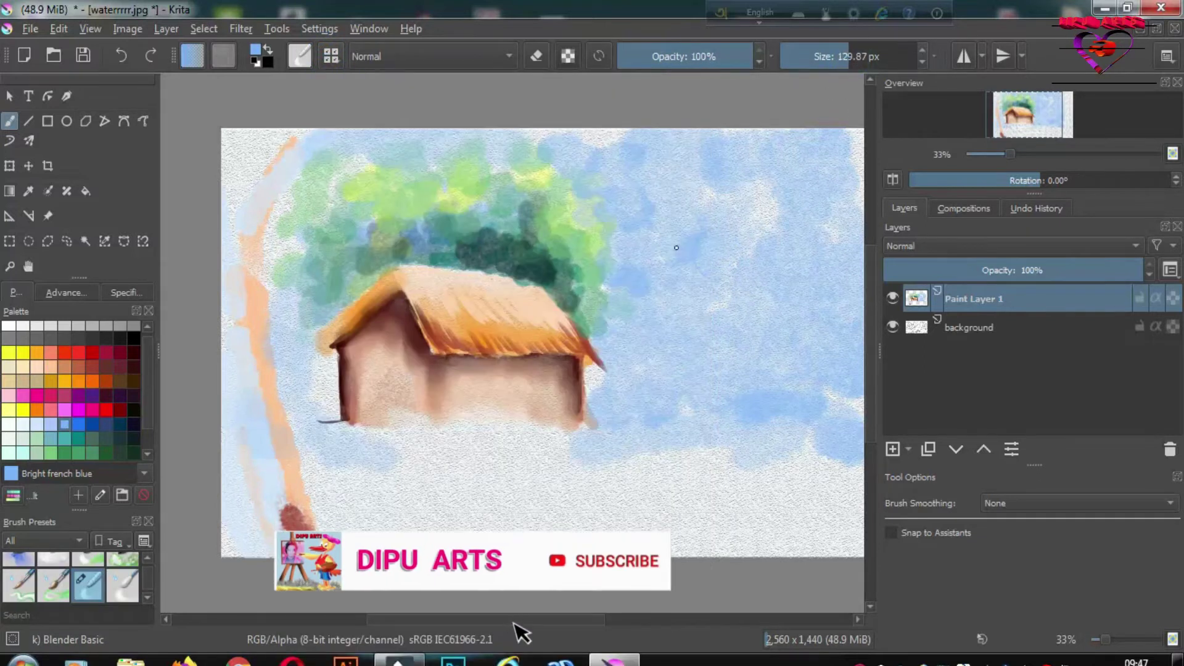
# Smudge the treetop greens near the roof and the hut's right edge with Blender Basic.
pyautogui.hscroll(3, 516, 437)
pyautogui.moveTo(516, 437); pyautogui.dragTo(508, 370)
pyautogui.moveTo(512, 247)
pyautogui.mouseDown()
pyautogui.moveTo(444, 203)
pyautogui.moveTo(255, 215)
pyautogui.moveTo(244, 244)
pyautogui.mouseUp()
pyautogui.moveTo(345, 204); pyautogui.dragTo(506, 271)
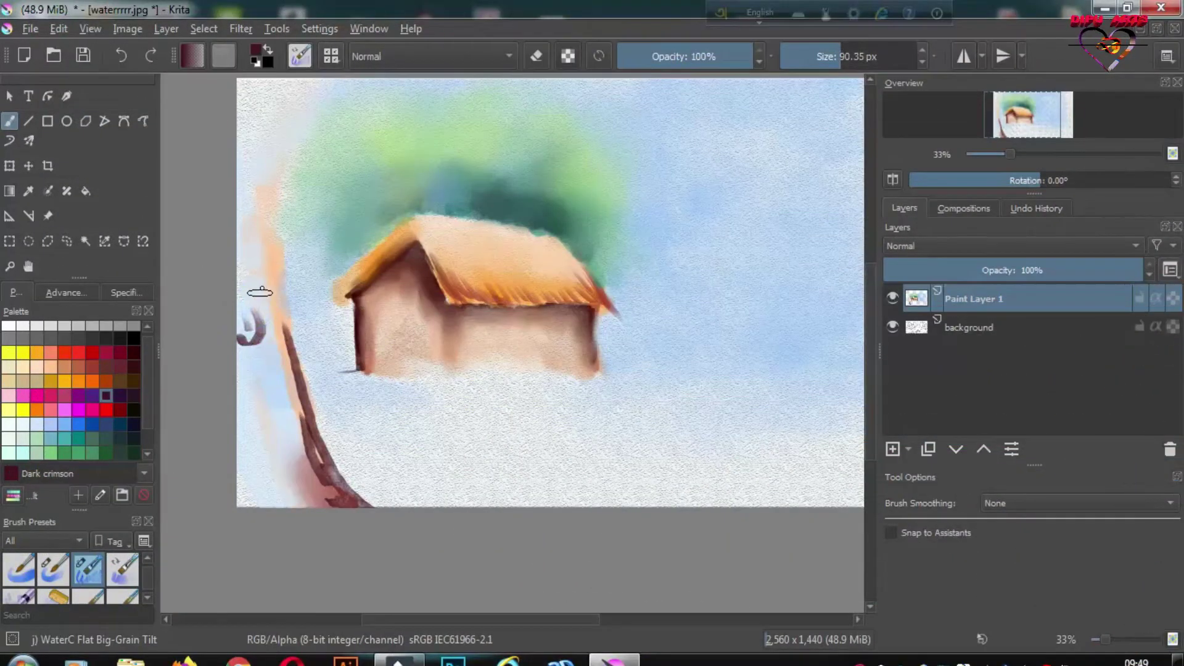
# Paint the left-edge trunk in Dark crimson and choco with two branches reaching upper right.
pyautogui.moveTo(269, 214); pyautogui.dragTo(281, 324)
pyautogui.moveTo(266, 225)
pyautogui.mouseDown()
pyautogui.moveTo(296, 391)
pyautogui.moveTo(352, 505)
pyautogui.mouseUp()
pyautogui.click(79, 367)
pyautogui.moveTo(287, 469)
pyautogui.mouseDown()
pyautogui.moveTo(264, 384)
pyautogui.moveTo(309, 500)
pyautogui.mouseUp()
pyautogui.moveTo(271, 385)
pyautogui.mouseDown()
pyautogui.moveTo(253, 342)
pyautogui.moveTo(246, 203)
pyautogui.moveTo(250, 345)
pyautogui.moveTo(302, 503)
pyautogui.moveTo(259, 333)
pyautogui.mouseUp()
pyautogui.moveTo(245, 80)
pyautogui.mouseDown()
pyautogui.moveTo(251, 180)
pyautogui.moveTo(362, 105)
pyautogui.mouseUp()
pyautogui.moveTo(281, 154)
pyautogui.mouseDown()
pyautogui.moveTo(322, 87)
pyautogui.moveTo(253, 185)
pyautogui.mouseUp()
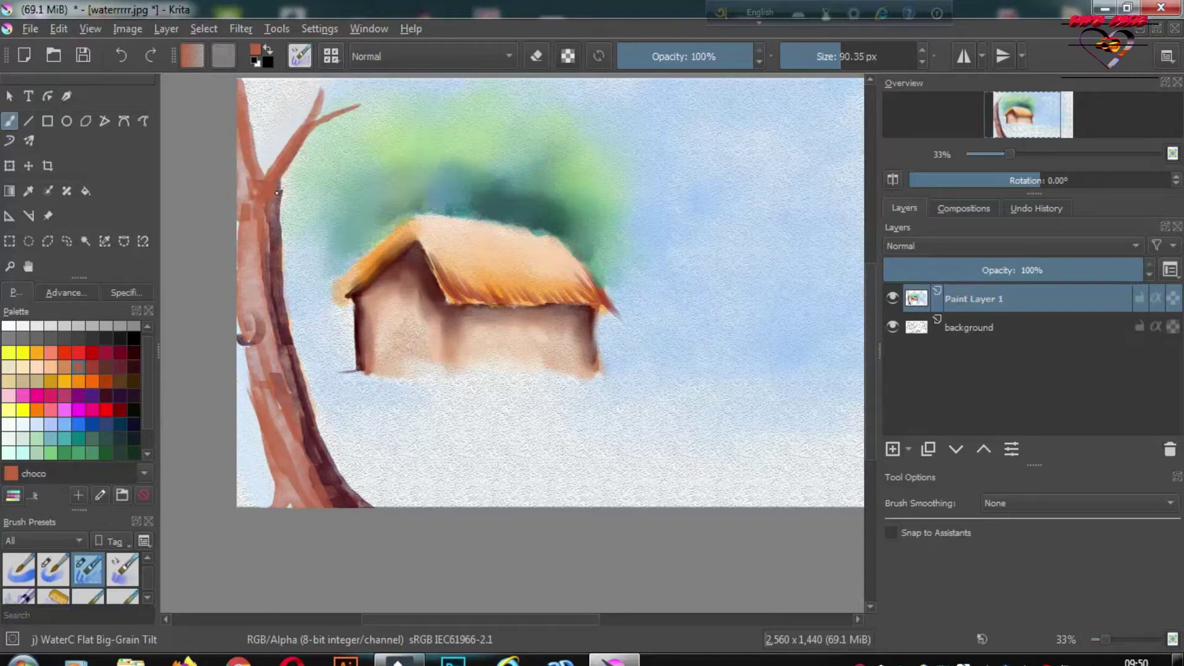
# Soften the trunk's dark band and brighten its streaks with Unbleached silk.
pyautogui.moveTo(243, 341); pyautogui.dragTo(278, 506)
pyautogui.moveTo(290, 394); pyautogui.dragTo(363, 505)
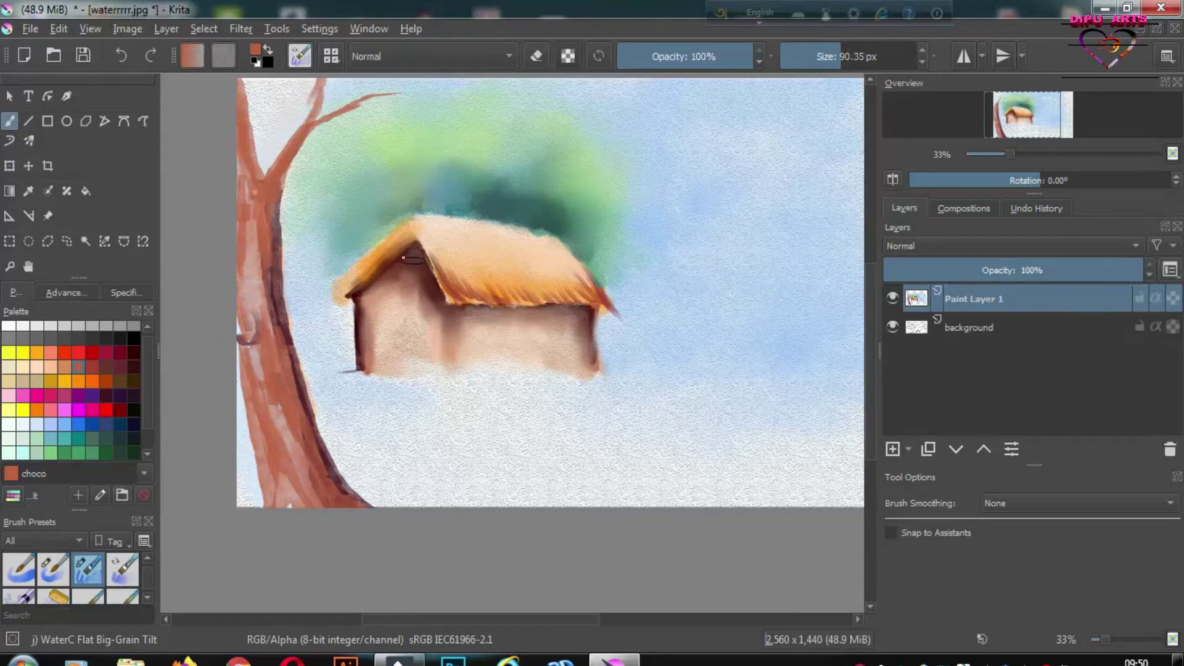
pyautogui.click(134, 410)
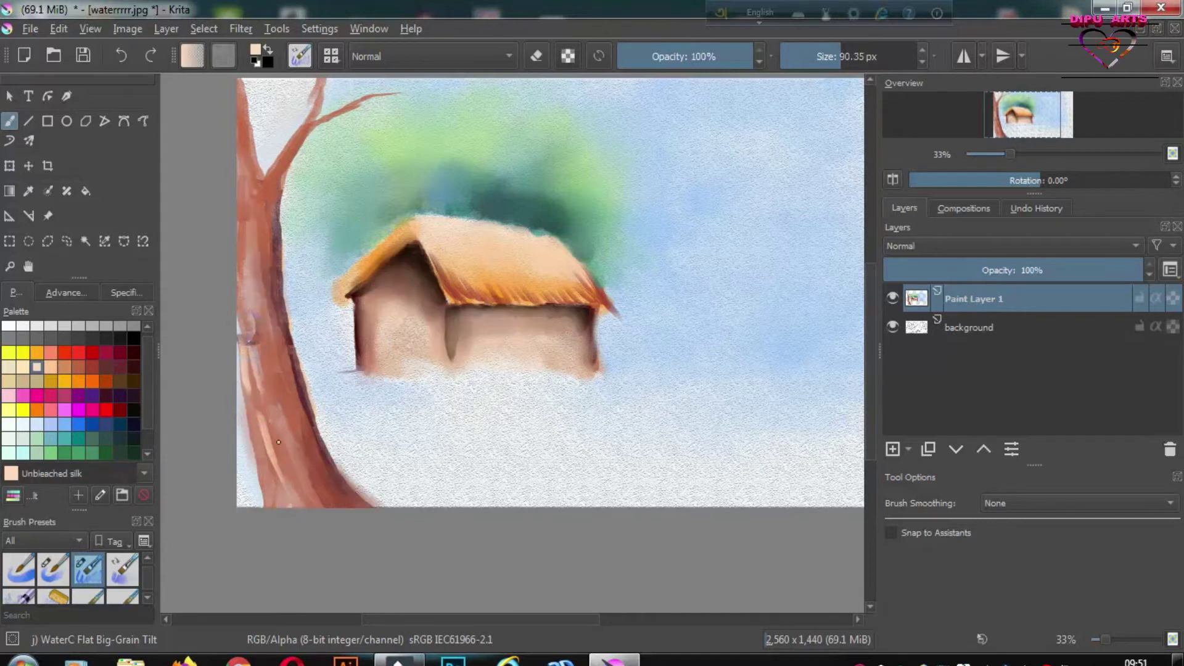
pyautogui.moveTo(279, 442); pyautogui.dragTo(309, 509)
pyautogui.moveTo(265, 420); pyautogui.dragTo(333, 505)
pyautogui.moveTo(263, 233)
pyautogui.mouseDown()
pyautogui.moveTo(249, 185)
pyautogui.moveTo(274, 288)
pyautogui.mouseUp()
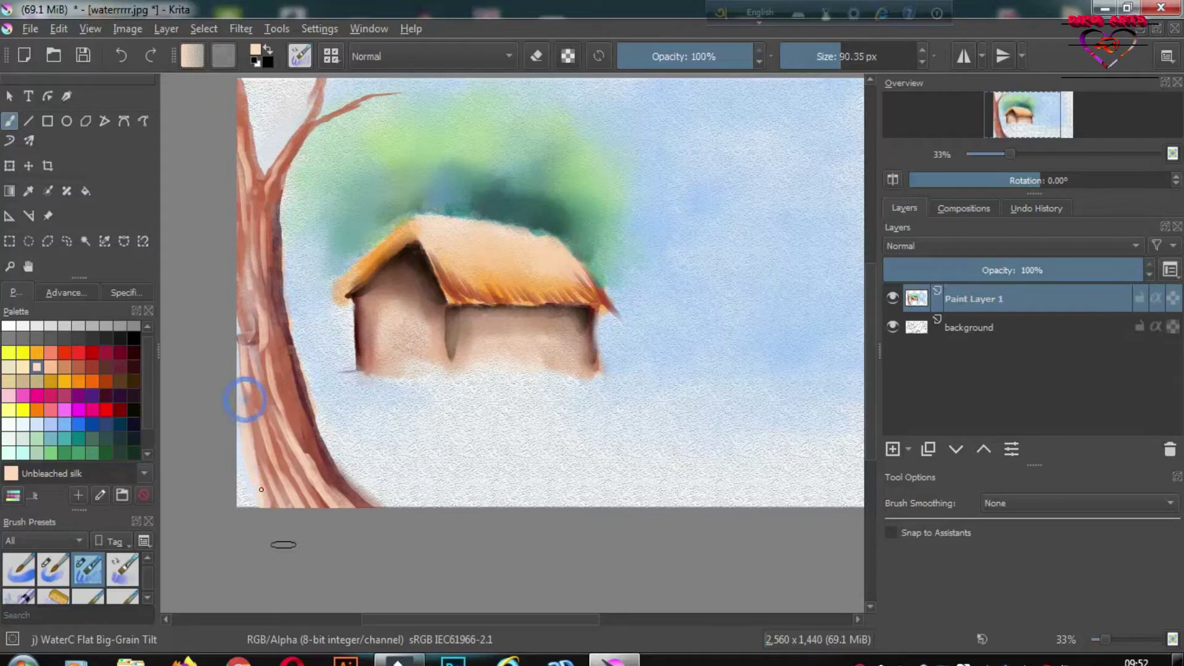
# Shade the trunk's right edge and lower part with Bistre.
pyautogui.keyDown('ctrl'); pyautogui.click(288, 357); pyautogui.keyUp('ctrl')
pyautogui.moveTo(296, 397); pyautogui.dragTo(370, 505)
pyautogui.moveTo(307, 466)
pyautogui.mouseDown()
pyautogui.moveTo(339, 503)
pyautogui.moveTo(287, 437)
pyautogui.mouseUp()
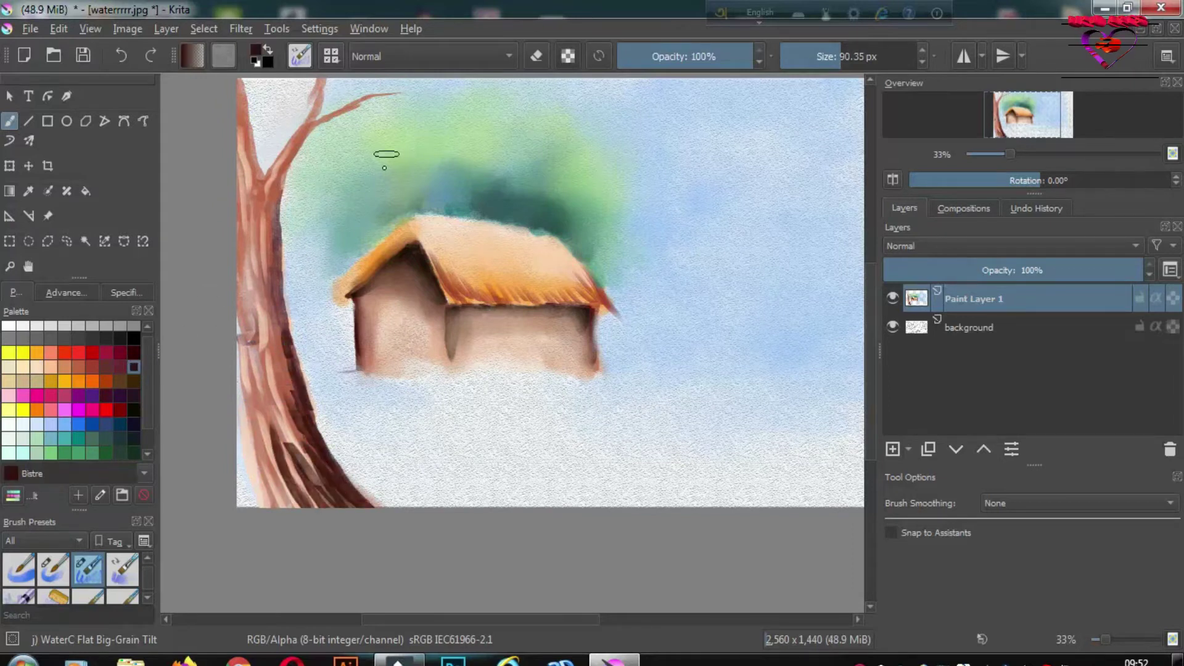
# Paint dark-brown bark marks along the trunk and its right edge.
pyautogui.scroll(1, 293, 281)
pyautogui.moveTo(574, 364); pyautogui.dragTo(536, 456)
pyautogui.moveTo(543, 382); pyautogui.dragTo(592, 518)
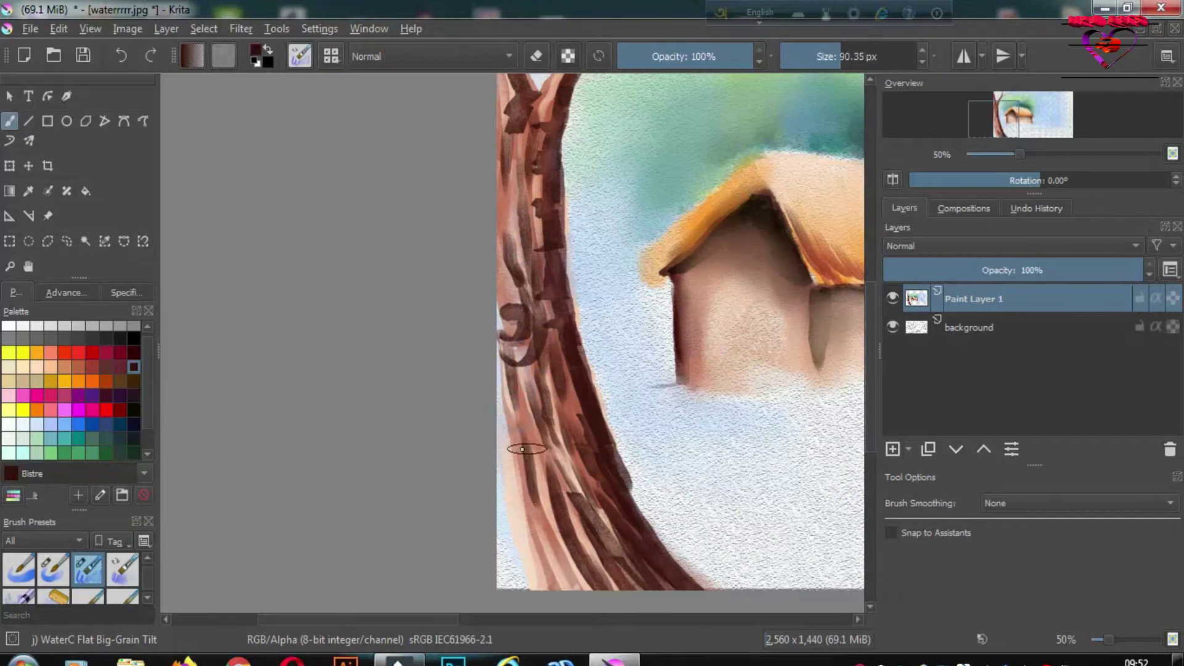
pyautogui.moveTo(592, 432); pyautogui.dragTo(654, 543)
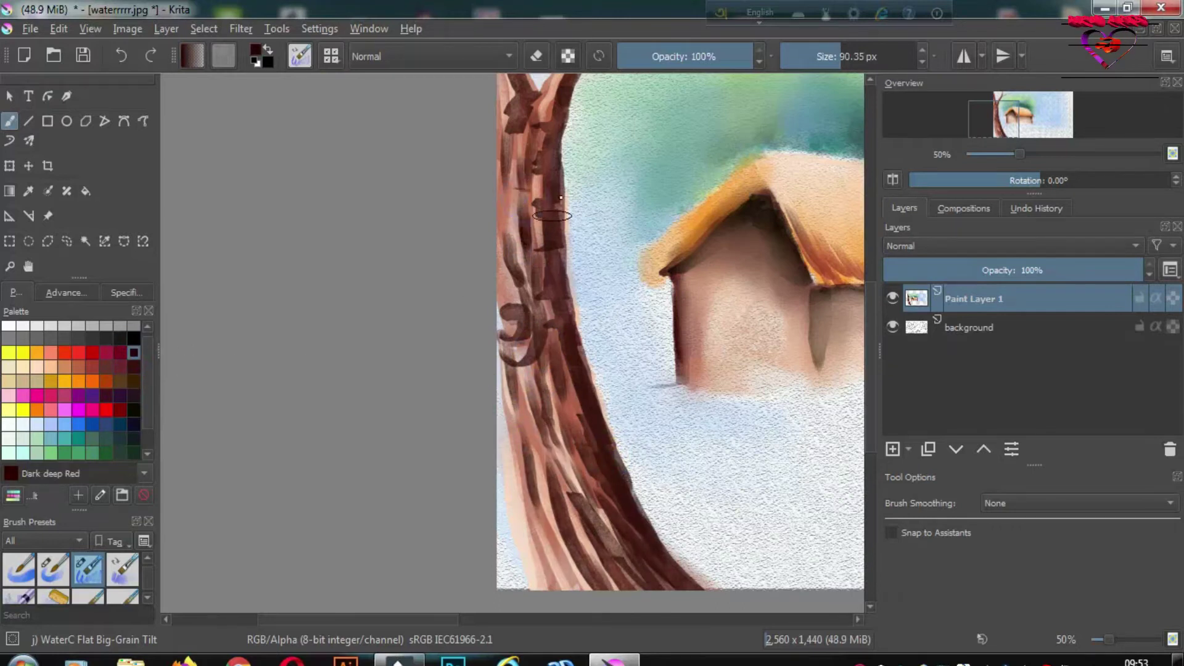
pyautogui.moveTo(624, 475); pyautogui.dragTo(685, 589)
pyautogui.moveTo(502, 376); pyautogui.dragTo(571, 589)
pyautogui.moveTo(563, 404)
pyautogui.mouseDown()
pyautogui.moveTo(559, 452)
pyautogui.moveTo(598, 441)
pyautogui.mouseUp()
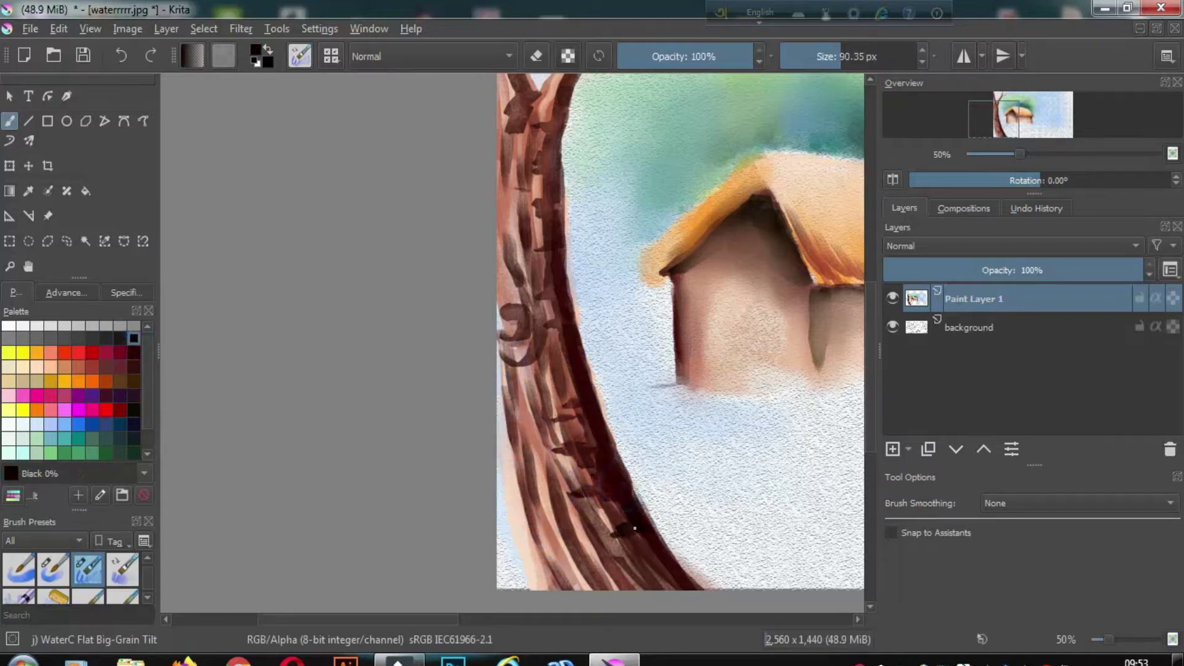
# Darken the trunk's left and right edges and outline the roof eaves up to the apex.
pyautogui.moveTo(508, 185); pyautogui.dragTo(508, 234)
pyautogui.moveTo(510, 321); pyautogui.dragTo(512, 336)
pyautogui.moveTo(555, 259); pyautogui.dragTo(558, 179)
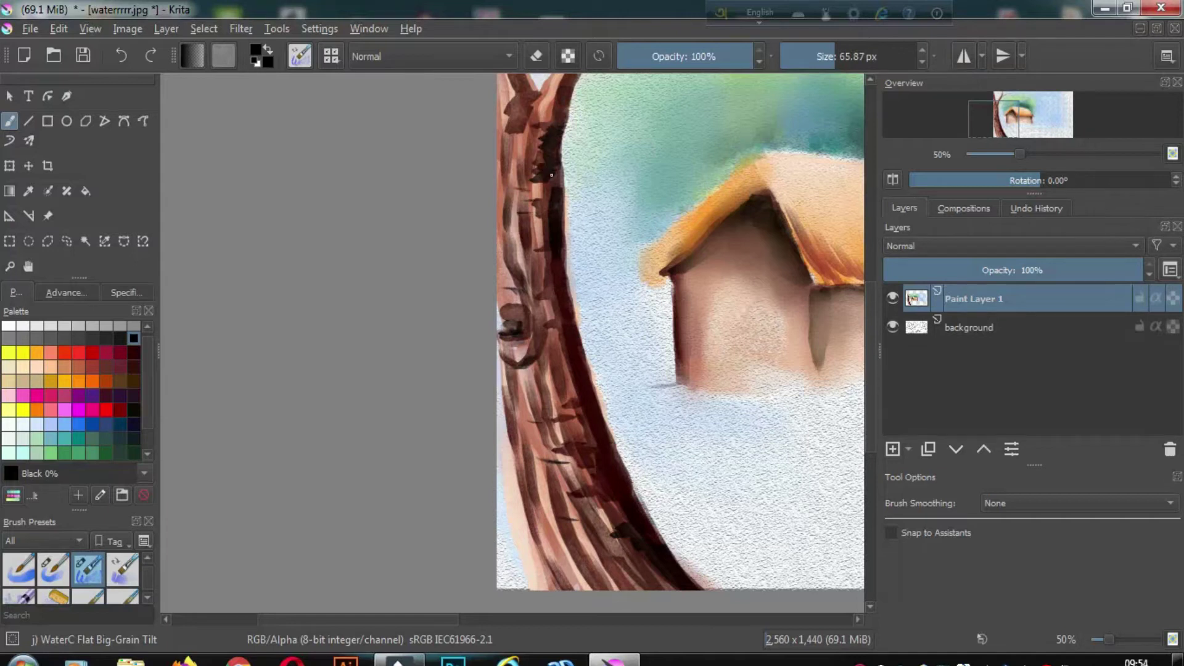
pyautogui.moveTo(555, 261)
pyautogui.mouseDown()
pyautogui.moveTo(569, 367)
pyautogui.moveTo(589, 407)
pyautogui.moveTo(561, 349)
pyautogui.mouseUp()
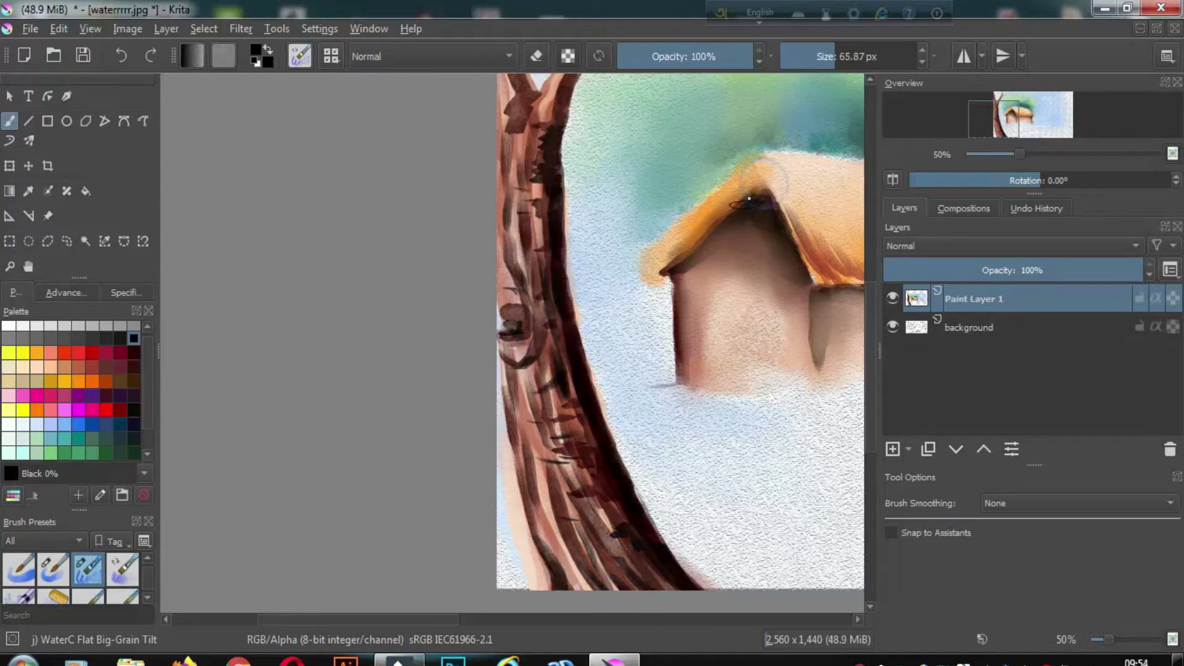
pyautogui.moveTo(749, 199); pyautogui.dragTo(661, 270)
pyautogui.moveTo(755, 162); pyautogui.dragTo(815, 285)
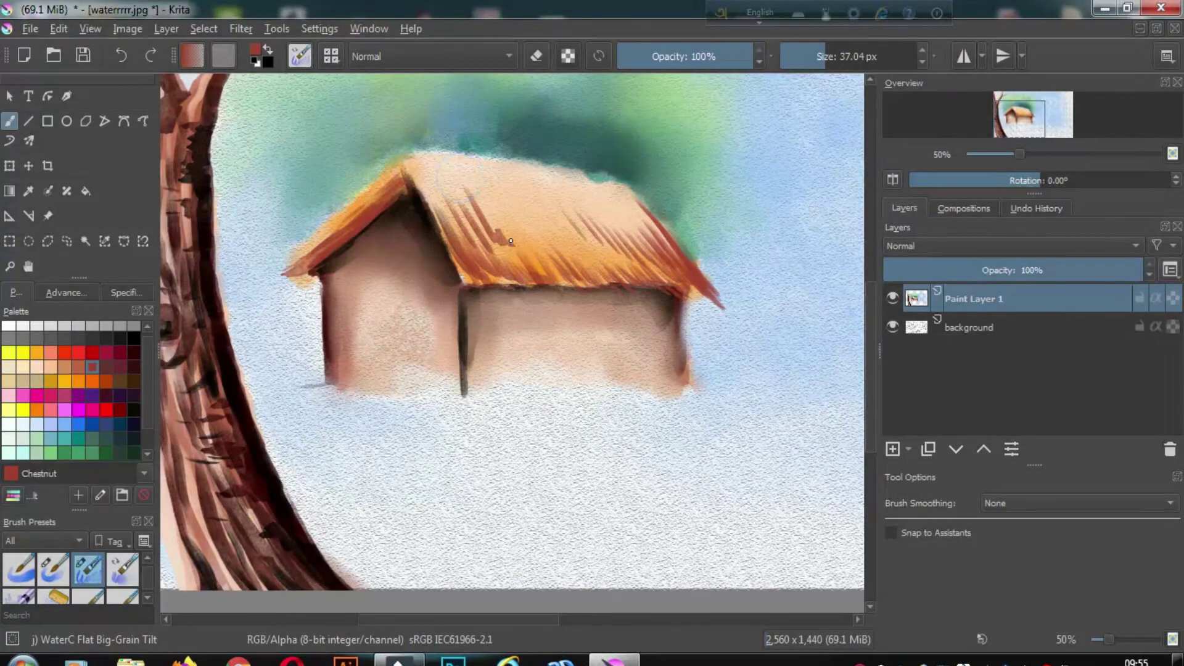
# Paint diagonal chestnut straw streaks across the hut roof.
pyautogui.moveTo(484, 185); pyautogui.dragTo(545, 241)
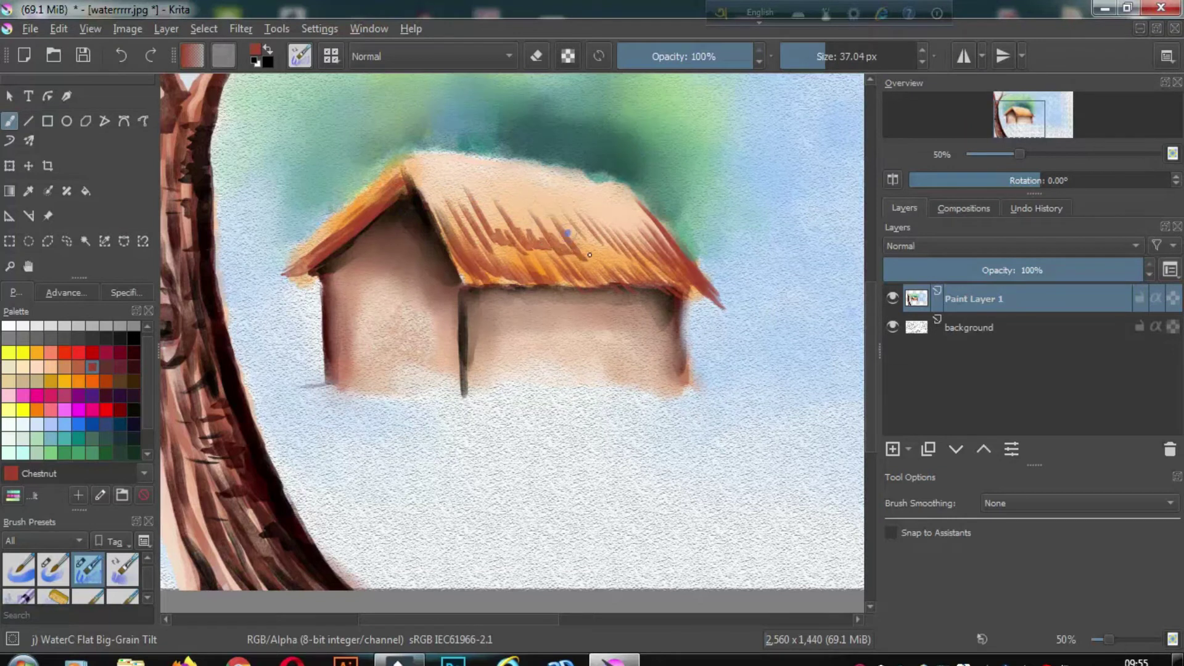
pyautogui.moveTo(580, 179)
pyautogui.mouseDown()
pyautogui.moveTo(611, 217)
pyautogui.moveTo(647, 229)
pyautogui.mouseUp()
pyautogui.moveTo(453, 161)
pyautogui.mouseDown()
pyautogui.moveTo(478, 204)
pyautogui.moveTo(521, 212)
pyautogui.mouseUp()
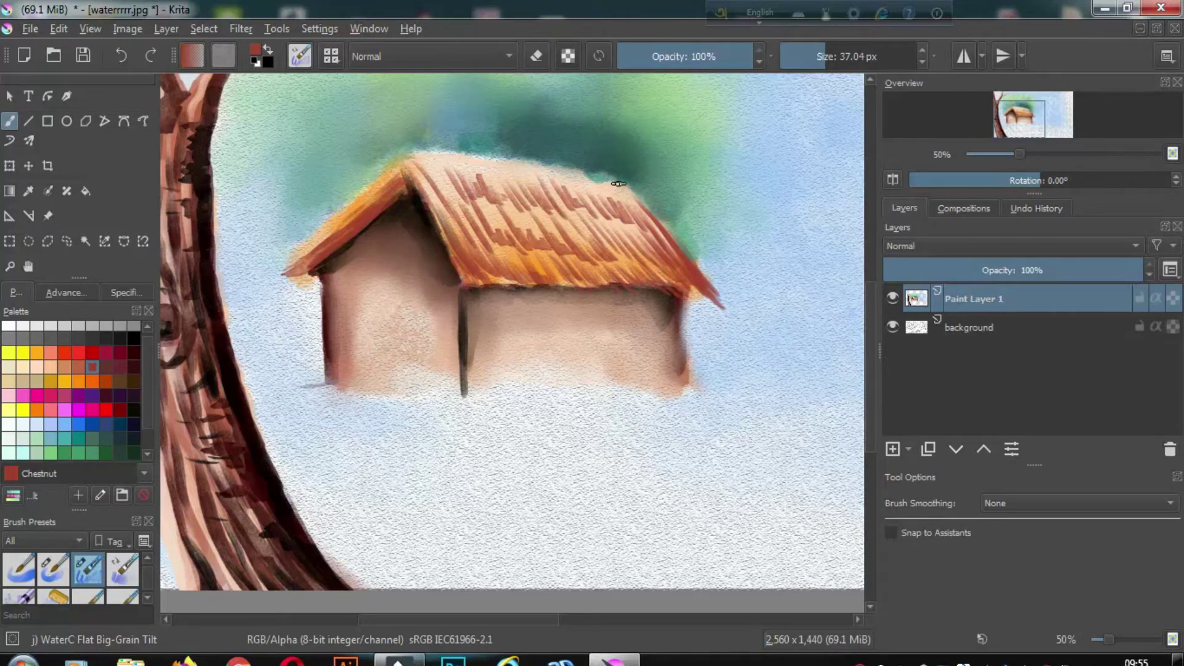
# Outline the lower eave, right wall and left roof edge in black.
pyautogui.press('d')
pyautogui.moveTo(472, 287); pyautogui.dragTo(728, 323)
pyautogui.moveTo(687, 308); pyautogui.dragTo(707, 401)
pyautogui.moveTo(343, 196); pyautogui.dragTo(404, 196)
pyautogui.moveTo(302, 234); pyautogui.dragTo(341, 237)
pyautogui.moveTo(263, 277)
pyautogui.mouseDown()
pyautogui.moveTo(342, 250)
pyautogui.moveTo(405, 184)
pyautogui.mouseUp()
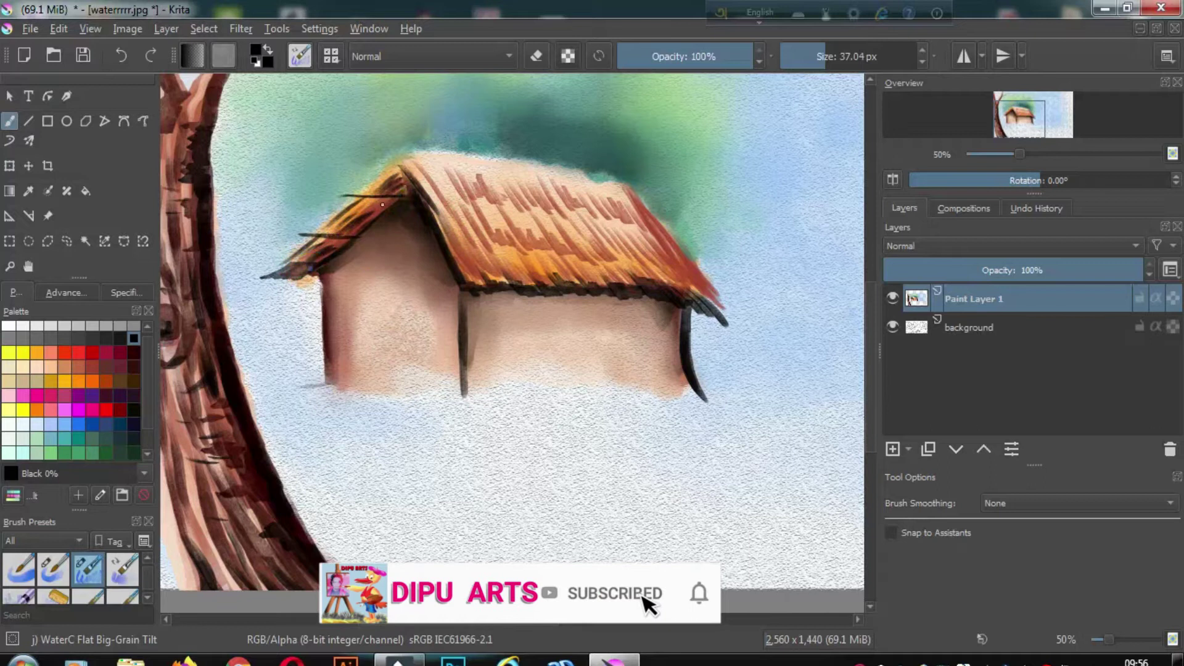
# Dab dark foliage blobs and bright green leaves above the roof.
pyautogui.moveTo(423, 114)
pyautogui.mouseDown()
pyautogui.moveTo(484, 143)
pyautogui.moveTo(546, 133)
pyautogui.mouseUp()
pyautogui.moveTo(336, 141); pyautogui.dragTo(370, 124)
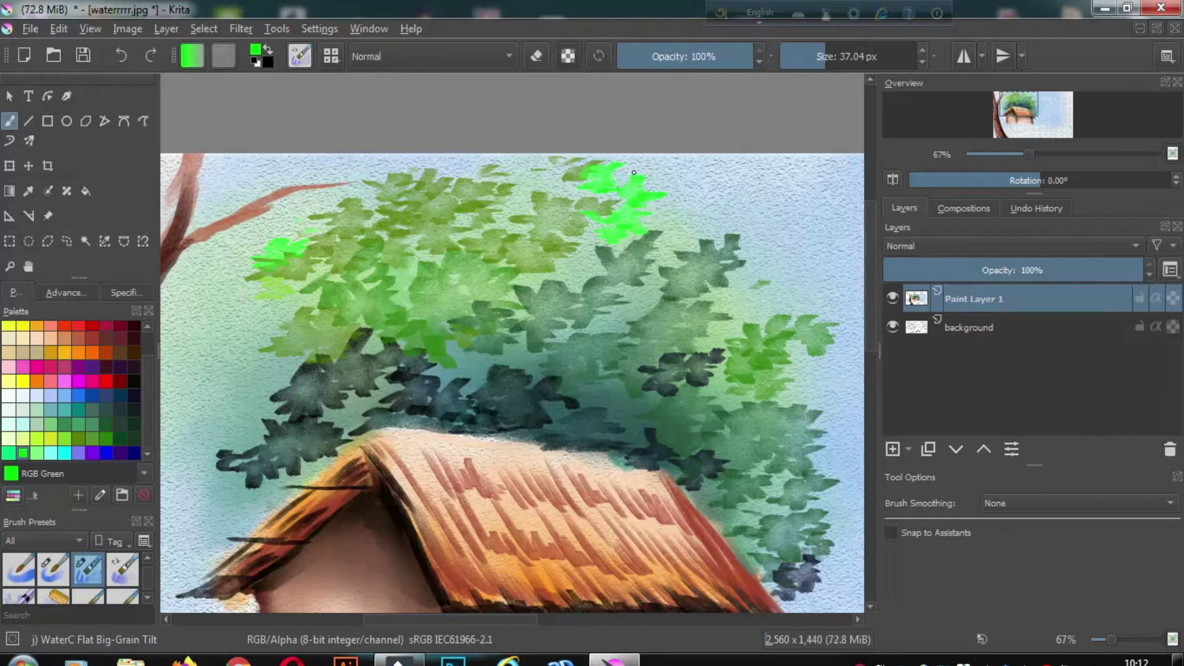
pyautogui.moveTo(633, 173)
pyautogui.mouseDown()
pyautogui.moveTo(703, 185)
pyautogui.moveTo(641, 213)
pyautogui.mouseUp()
# Dab Medium jungle green leaves across the foliage, then pick RGB Green.
pyautogui.click(120, 410)
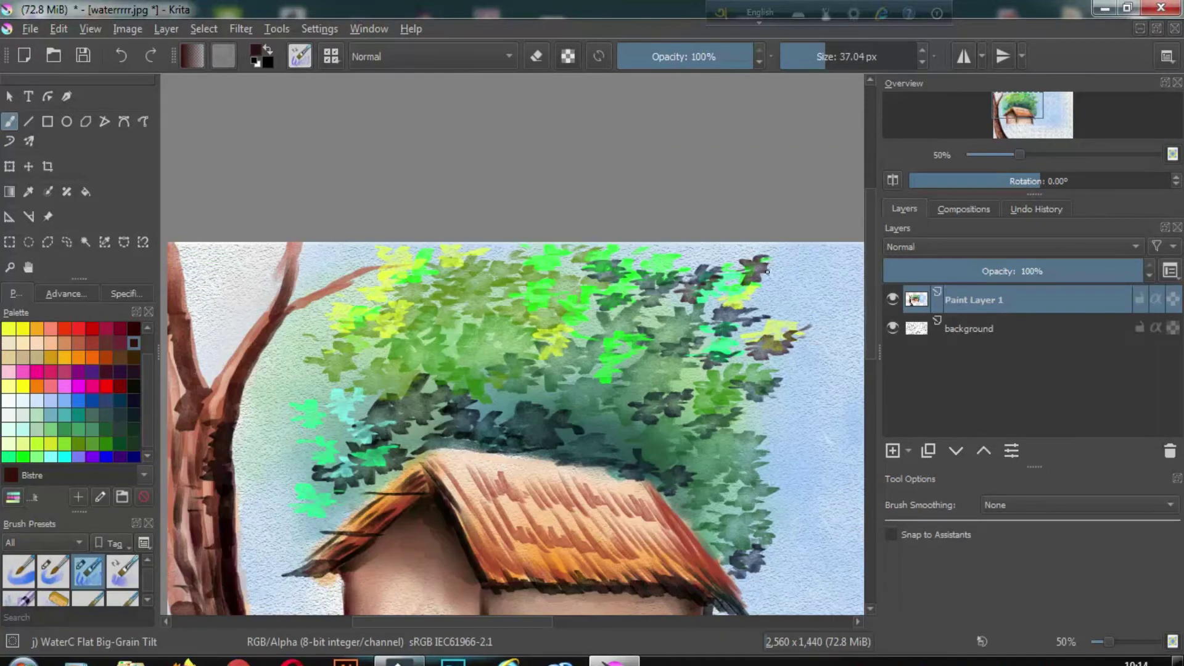
pyautogui.click(120, 414)
pyautogui.moveTo(410, 262)
pyautogui.mouseDown()
pyautogui.moveTo(373, 283)
pyautogui.moveTo(459, 261)
pyautogui.mouseUp()
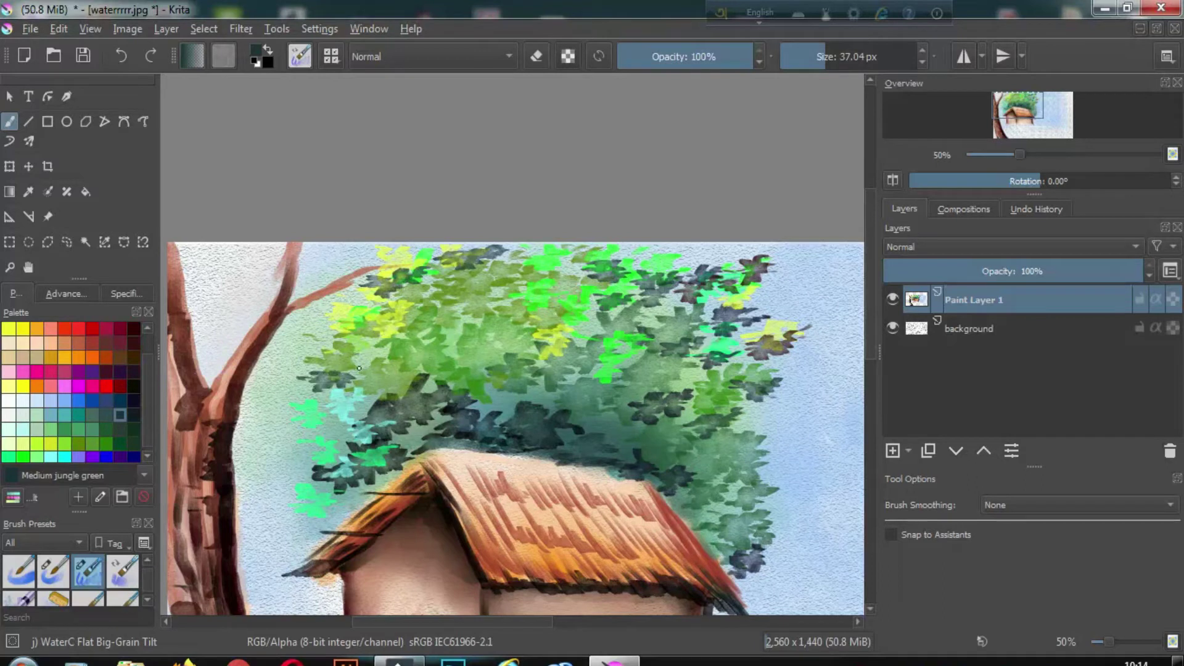
pyautogui.moveTo(358, 368); pyautogui.dragTo(356, 346)
pyautogui.click(23, 457)
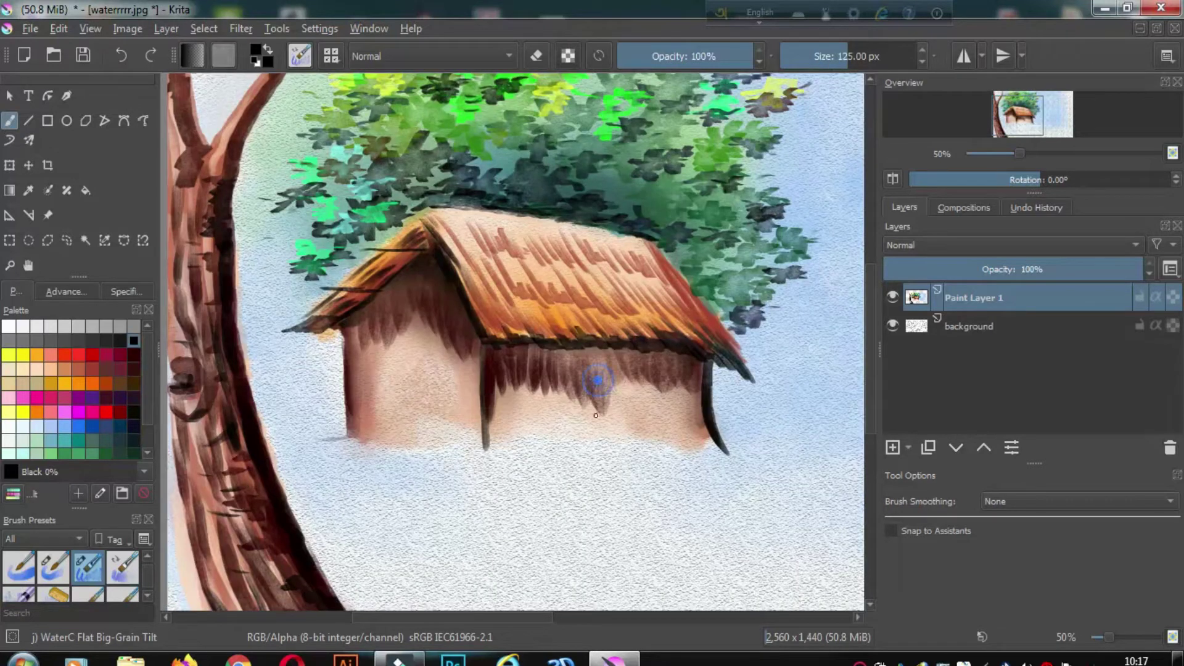
# Paint a dark window, a grey ground wash along the base, and a Bistre stroke below.
pyautogui.moveTo(596, 415)
pyautogui.mouseDown()
pyautogui.moveTo(593, 404)
pyautogui.moveTo(617, 447)
pyautogui.moveTo(590, 425)
pyautogui.mouseUp()
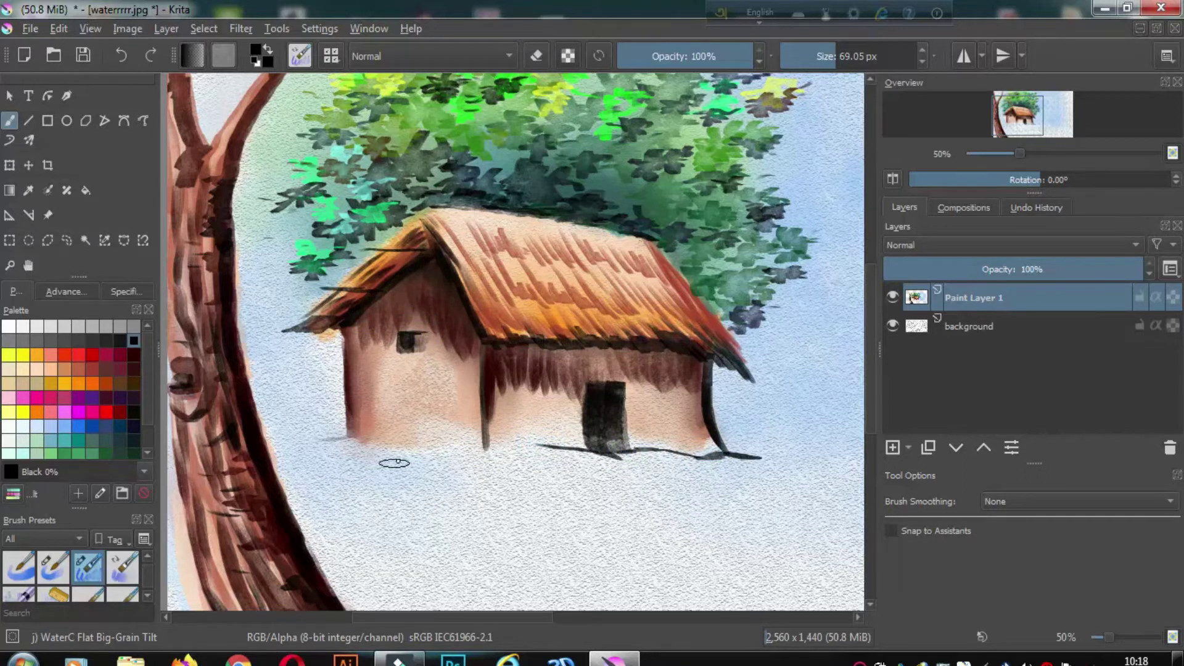
pyautogui.moveTo(319, 444)
pyautogui.mouseDown()
pyautogui.moveTo(528, 466)
pyautogui.moveTo(605, 456)
pyautogui.mouseUp()
pyautogui.click(134, 369)
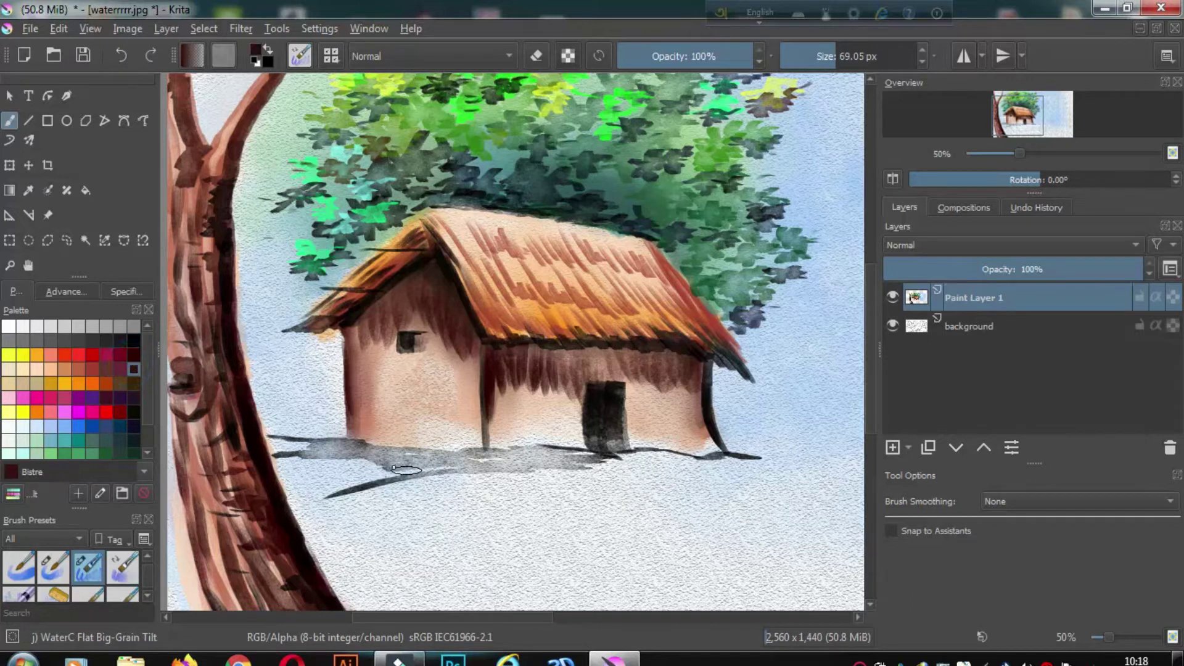
pyautogui.moveTo(478, 464); pyautogui.dragTo(303, 493)
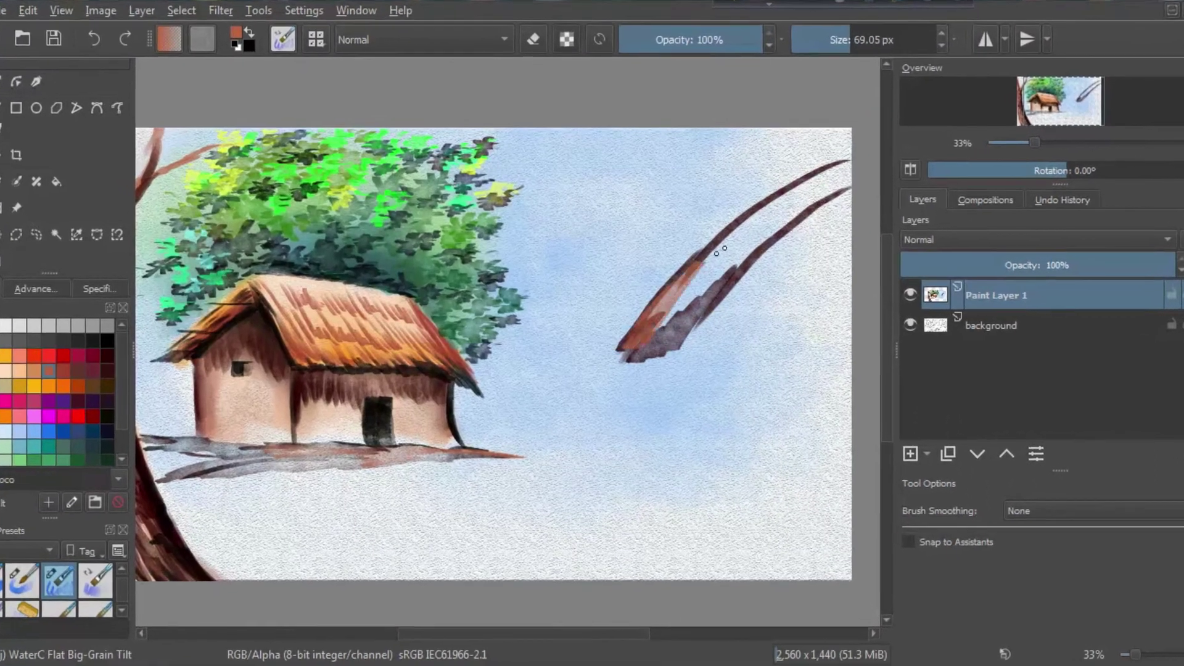
# Paint a broad dark brown curved roof and extend the grey ground stroke to the canvas edge.
pyautogui.moveTo(620, 353); pyautogui.dragTo(850, 162)
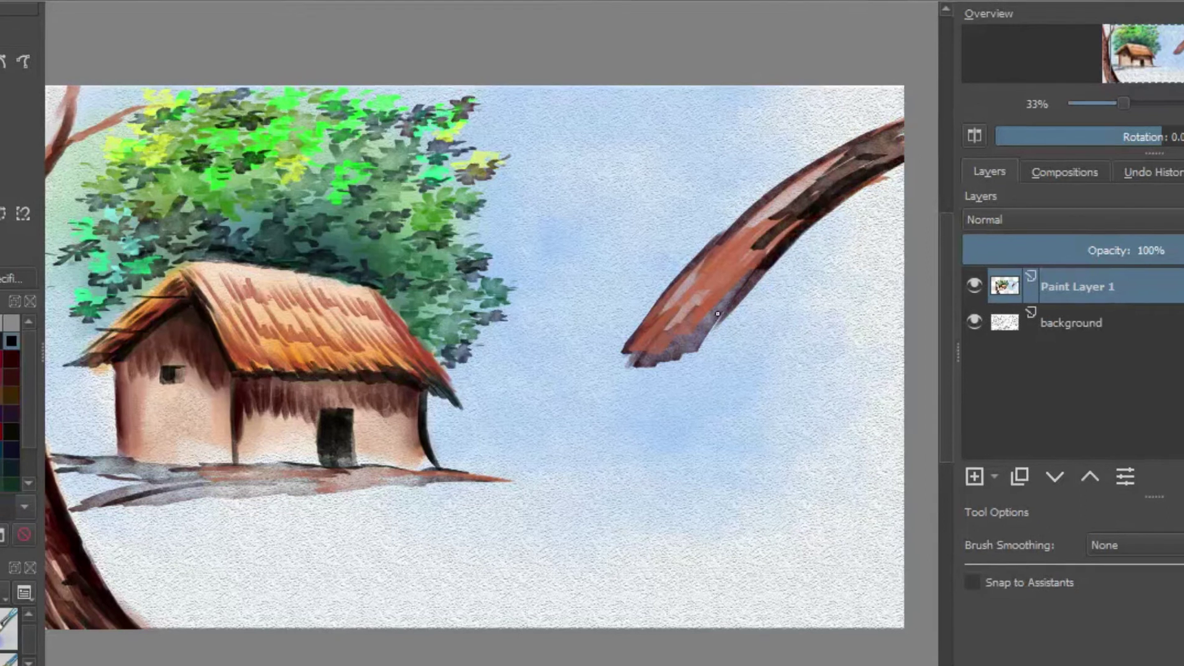
pyautogui.moveTo(717, 314); pyautogui.dragTo(899, 124)
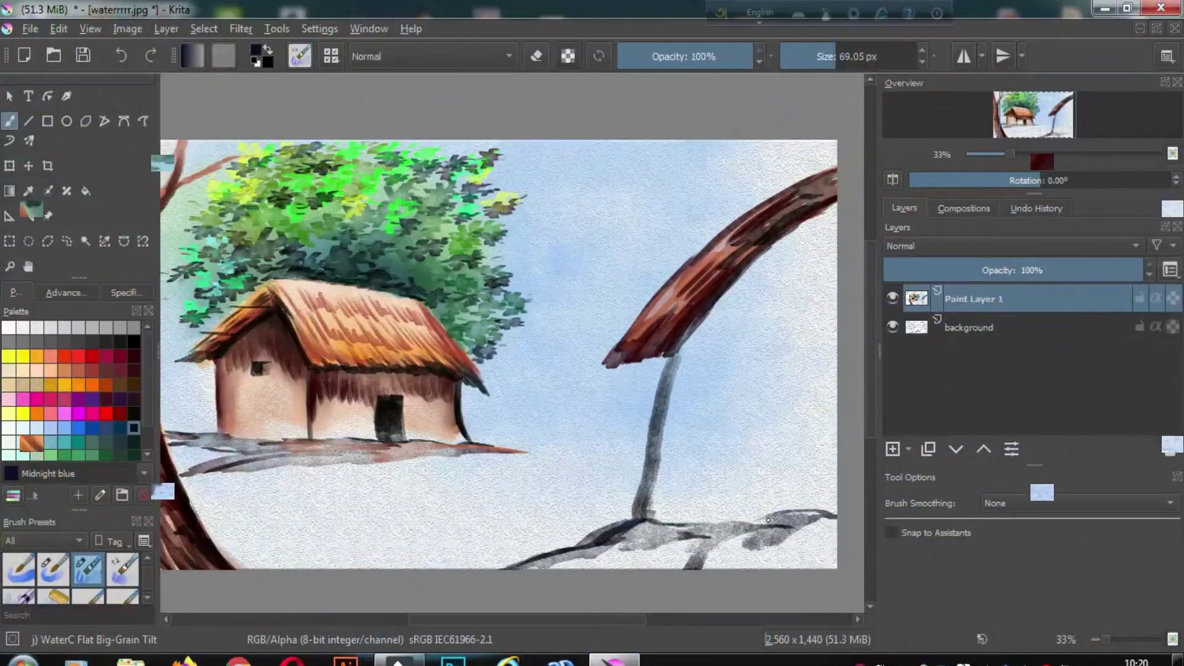
pyautogui.moveTo(768, 519); pyautogui.dragTo(835, 516)
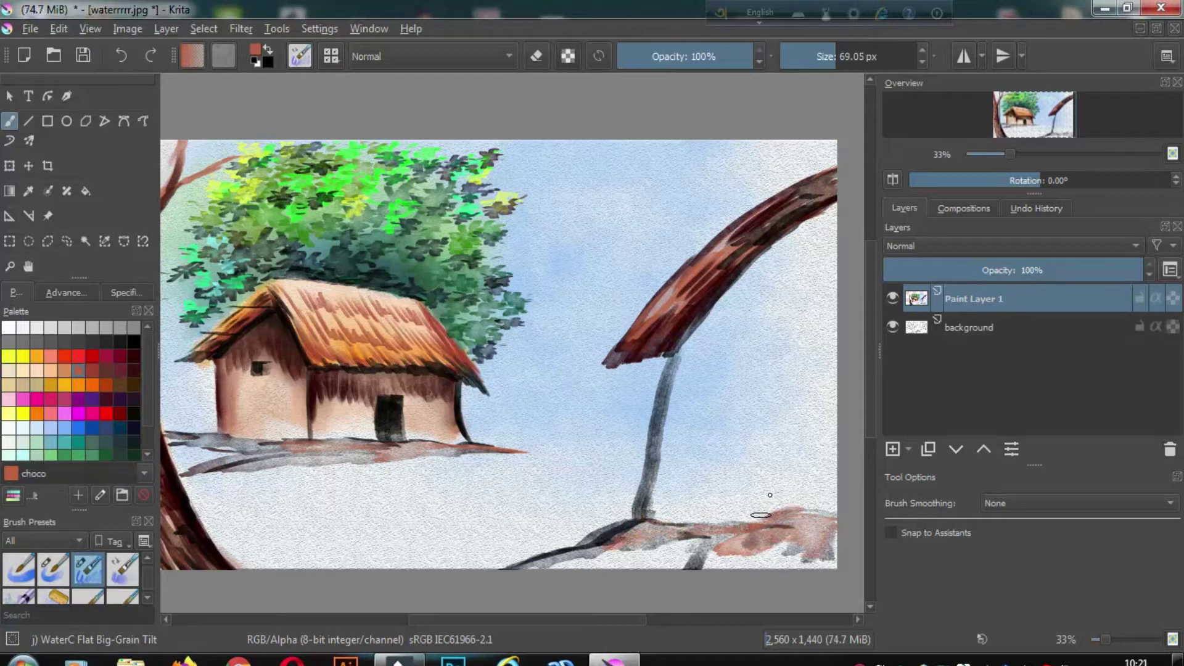
pyautogui.click(106, 425)
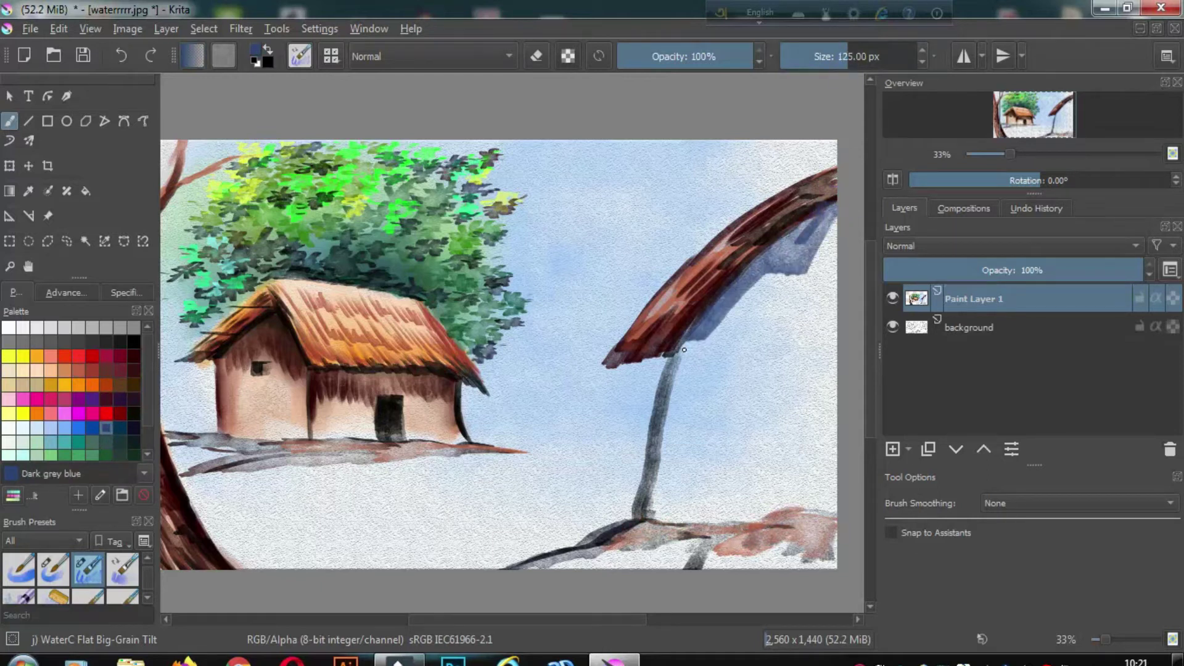
# Blend the blue roof shadow and reddish ground strokes into a soft wash with Blender Basic.
pyautogui.press('F6')
pyautogui.click(639, 435)
pyautogui.moveTo(678, 482); pyautogui.dragTo(812, 454)
pyautogui.moveTo(653, 515)
pyautogui.mouseDown()
pyautogui.moveTo(771, 543)
pyautogui.moveTo(820, 540)
pyautogui.moveTo(417, 572)
pyautogui.mouseUp()
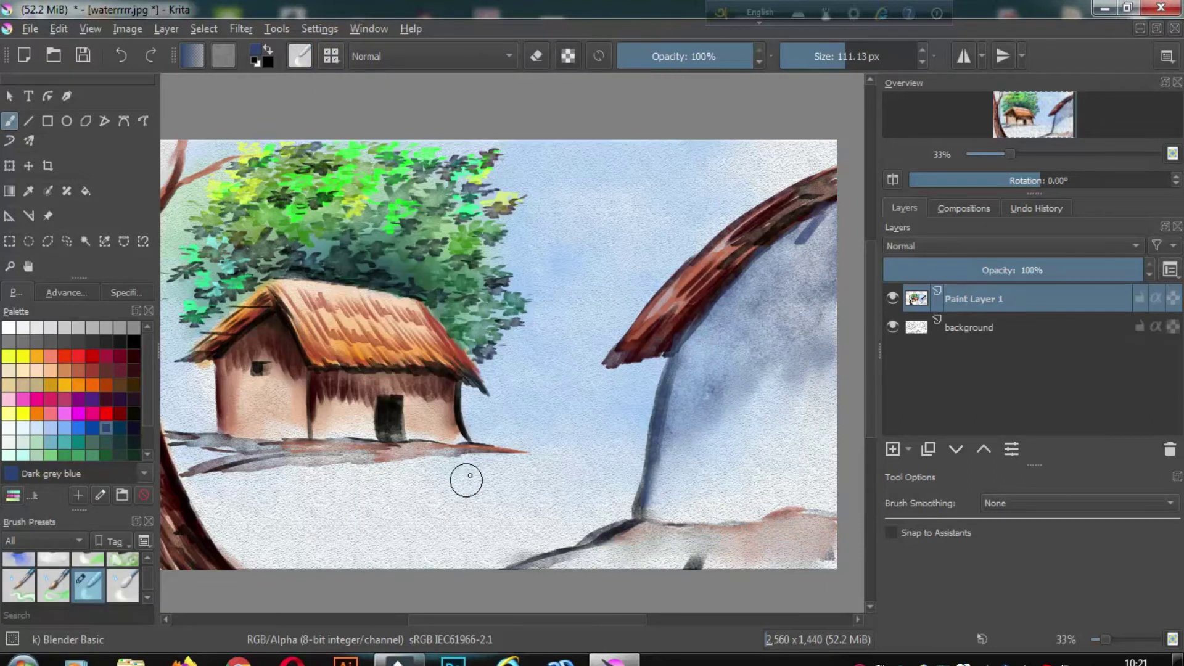
# Paint Rasberry black strokes and a ground line on the foreground hut with WaterC Flat Big-Grain Tilt.
pyautogui.click(133, 413)
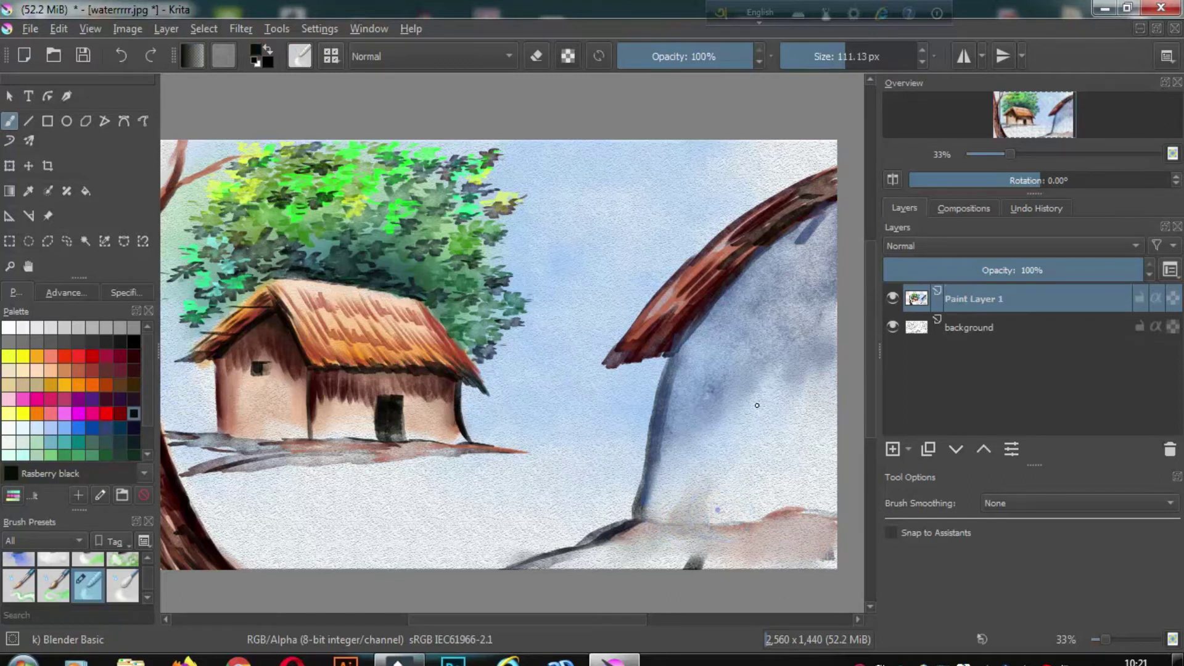
pyautogui.press('F6')
pyautogui.click(439, 443)
pyautogui.moveTo(685, 468); pyautogui.dragTo(654, 524)
pyautogui.moveTo(679, 400); pyautogui.dragTo(660, 518)
pyautogui.moveTo(734, 456)
pyautogui.mouseDown()
pyautogui.moveTo(709, 524)
pyautogui.moveTo(833, 512)
pyautogui.mouseUp()
pyautogui.moveTo(787, 425)
pyautogui.mouseDown()
pyautogui.moveTo(765, 518)
pyautogui.moveTo(832, 499)
pyautogui.mouseUp()
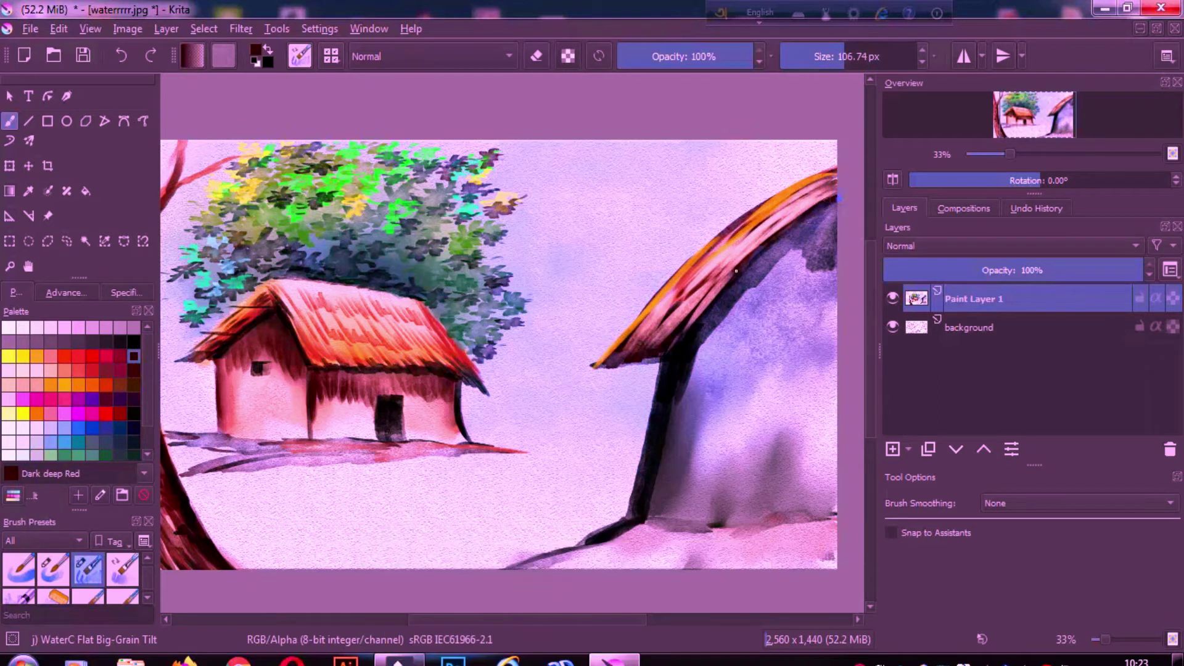
# Add dark grey strokes along the wall's slope and bottom edge.
pyautogui.moveTo(546, 553); pyautogui.dragTo(654, 535)
pyautogui.moveTo(684, 377); pyautogui.dragTo(756, 280)
pyautogui.moveTo(727, 327); pyautogui.dragTo(827, 235)
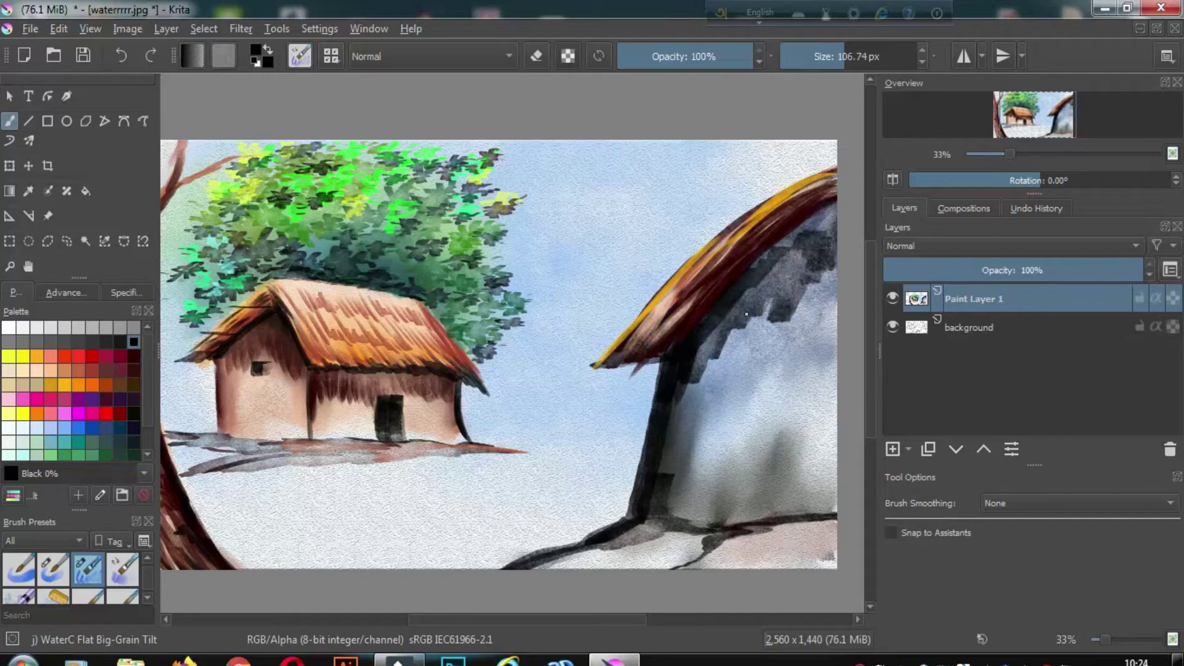
pyautogui.moveTo(654, 457); pyautogui.dragTo(822, 217)
# Soften the wall's dark left edge with the Blender Basic brush.
pyautogui.press('F6')
pyautogui.click(623, 469)
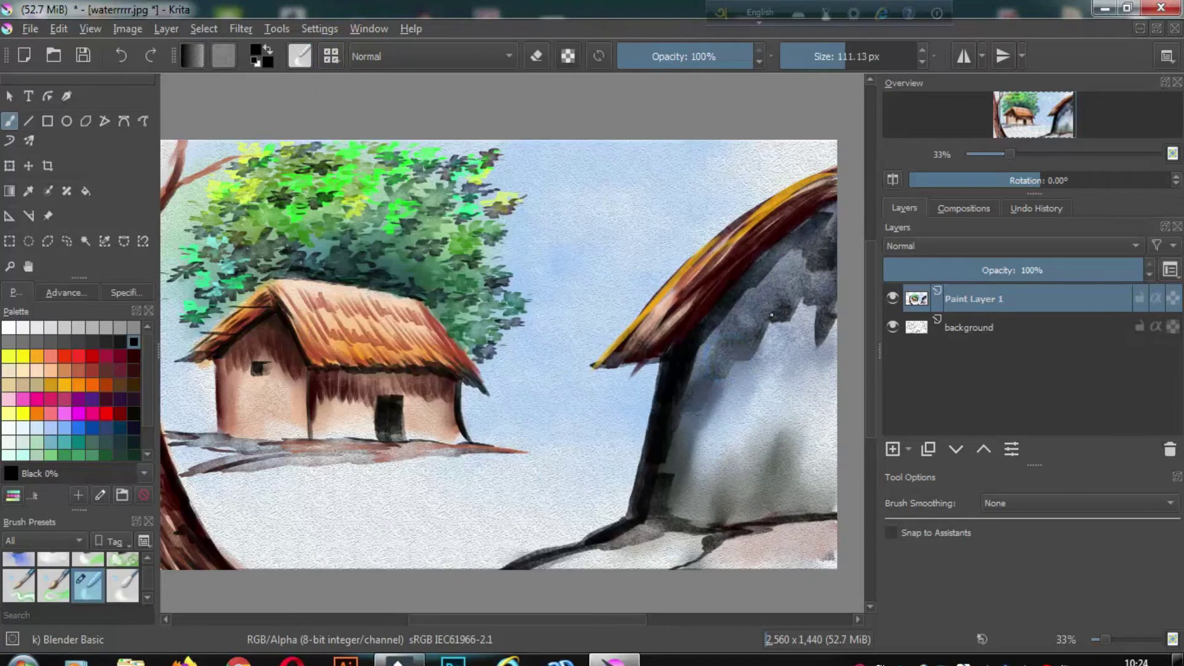
pyautogui.moveTo(669, 494); pyautogui.dragTo(694, 352)
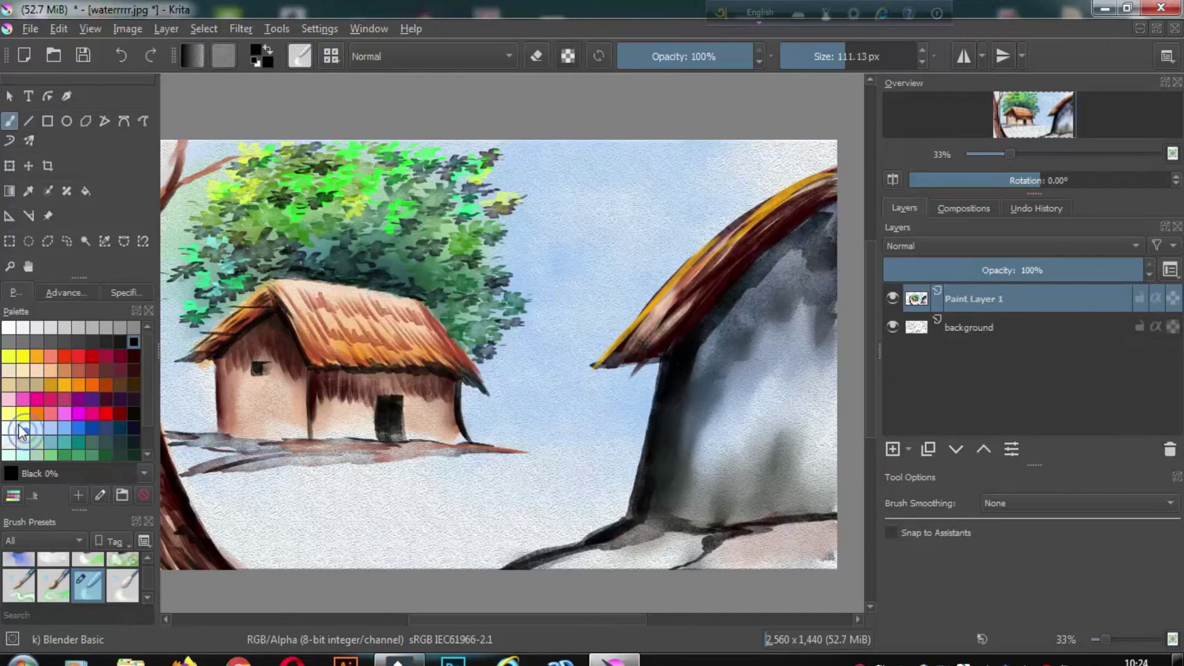
pyautogui.click(65, 292)
# Sweep two horizontal brown washes across the ground using WaterC Flat Big-Grain Tilt.
pyautogui.press('F6')
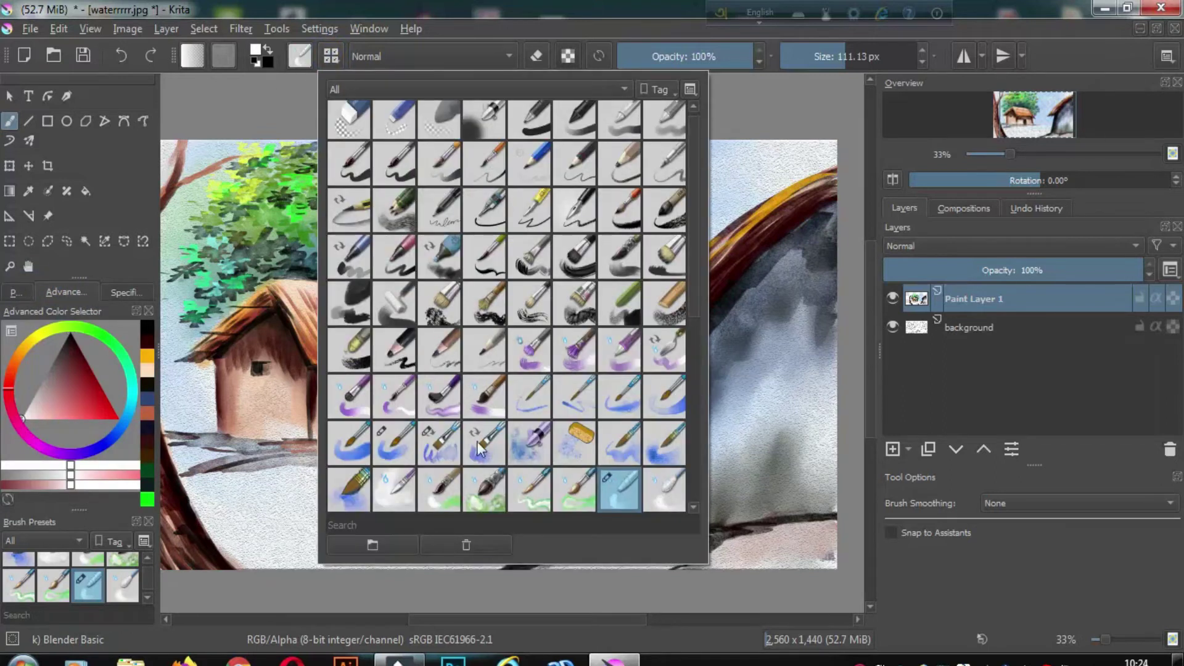
pyautogui.click(697, 253)
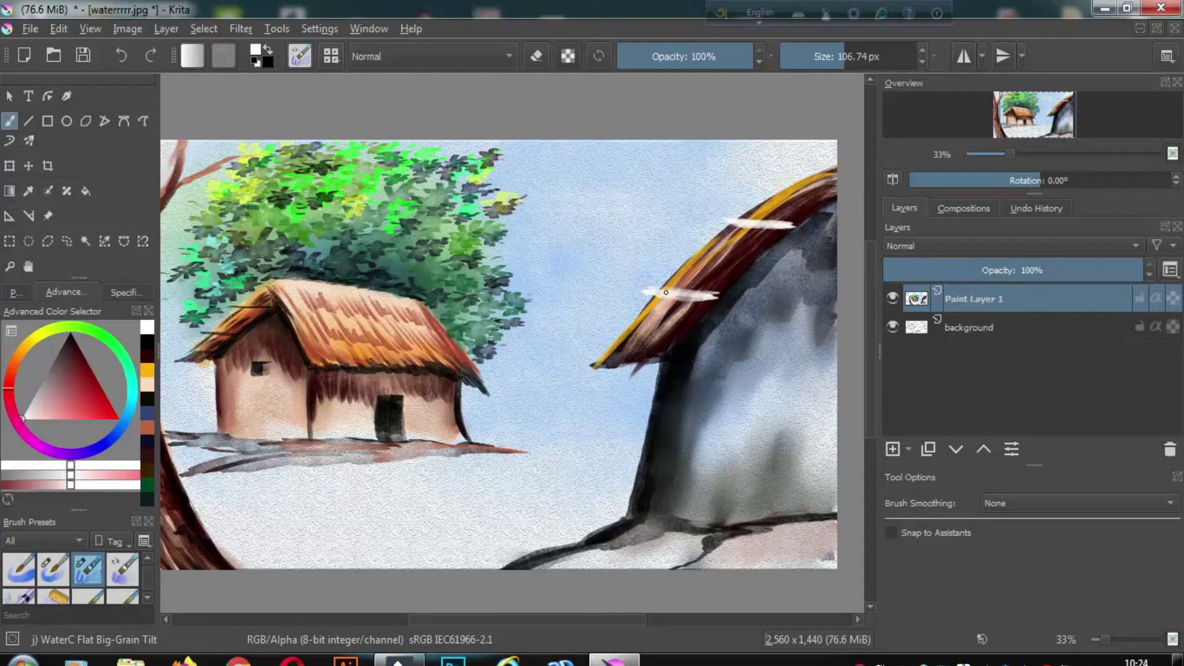
pyautogui.click(149, 342)
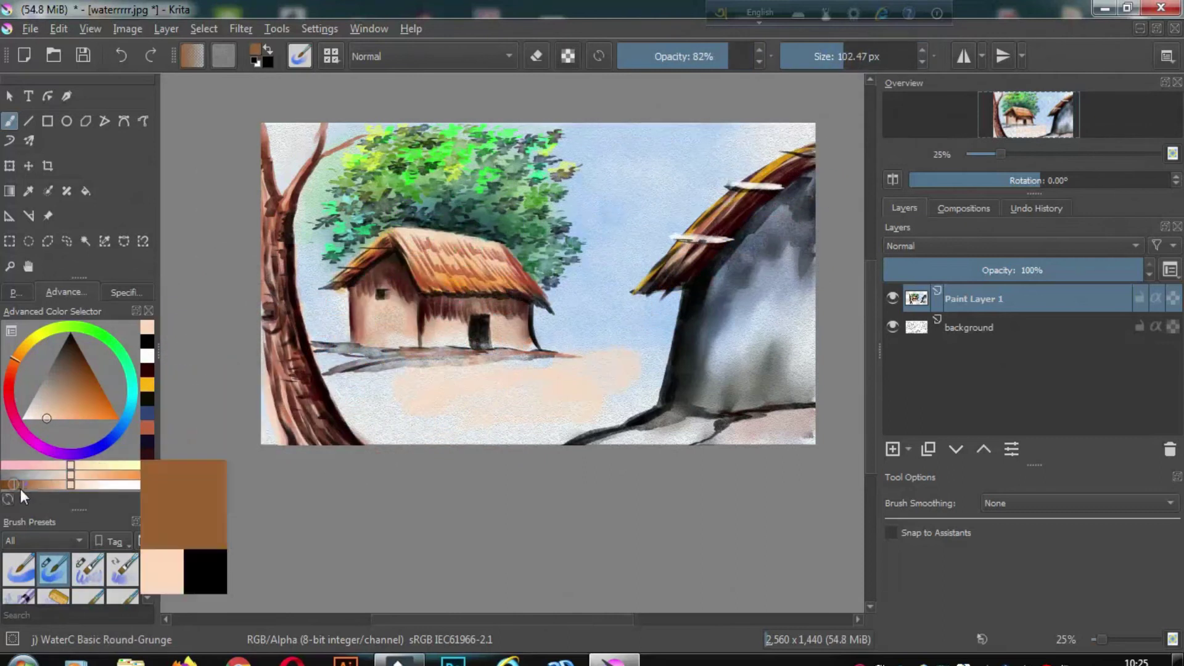
pyautogui.moveTo(370, 429); pyautogui.dragTo(555, 431)
pyautogui.moveTo(456, 370)
pyautogui.mouseDown()
pyautogui.moveTo(616, 364)
pyautogui.moveTo(345, 363)
pyautogui.mouseUp()
# Smooth the brown ground band with the Blender Basic brush.
pyautogui.click(331, 56)
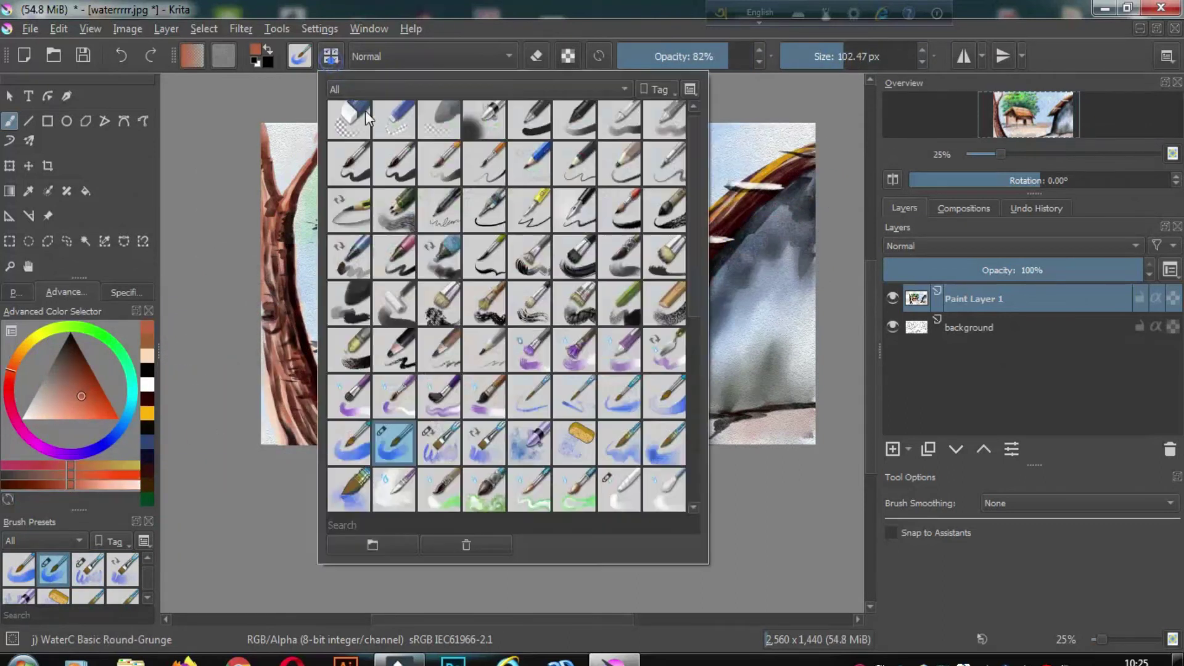
pyautogui.click(619, 489)
pyautogui.moveTo(342, 399); pyautogui.dragTo(529, 412)
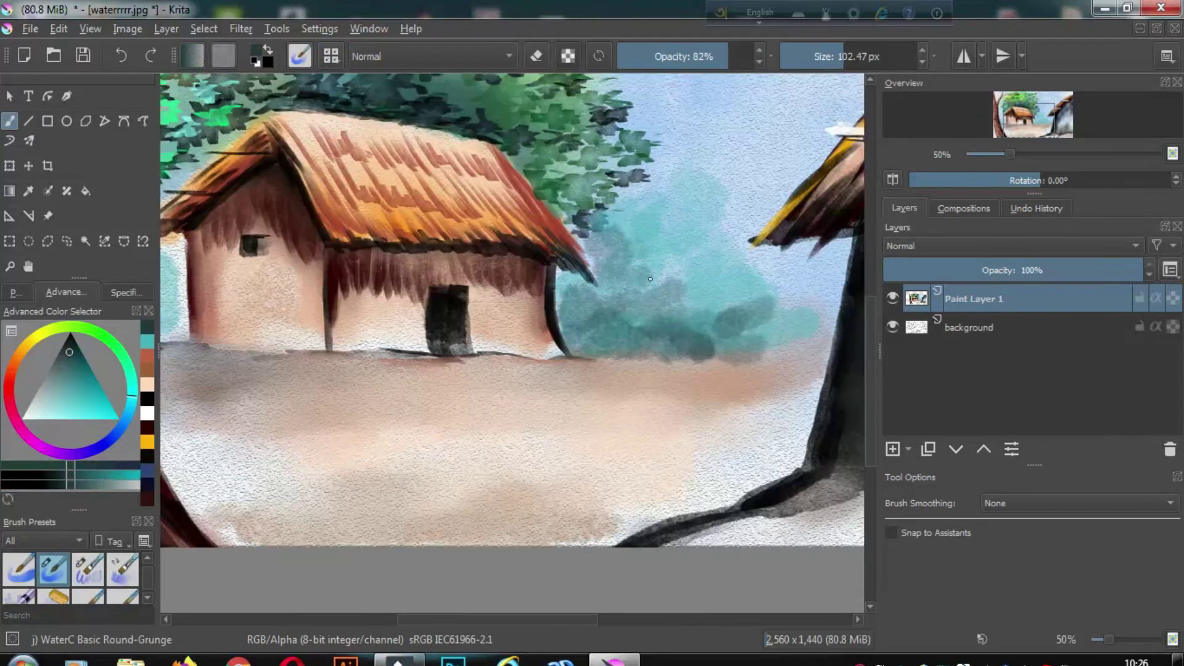
# Paint teal bushes behind the distant hut and a grey-brown line along the ground.
pyautogui.moveTo(586, 266); pyautogui.dragTo(752, 358)
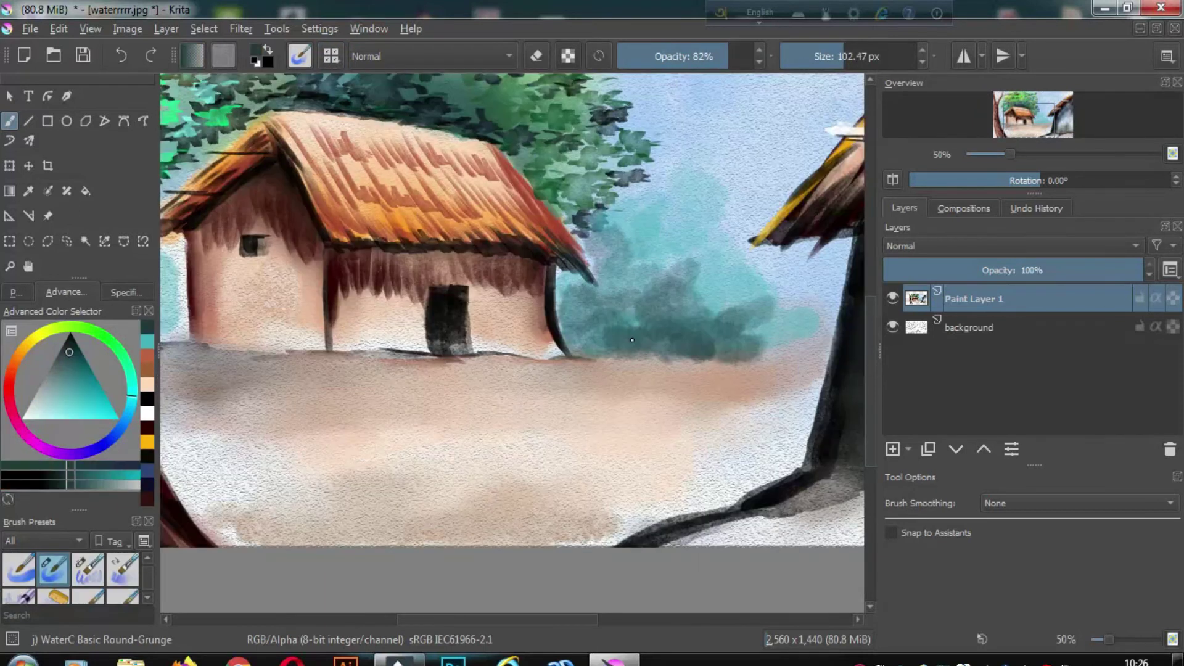
pyautogui.moveTo(555, 277); pyautogui.dragTo(623, 355)
pyautogui.moveTo(746, 358)
pyautogui.mouseDown()
pyautogui.moveTo(691, 271)
pyautogui.moveTo(622, 209)
pyautogui.moveTo(611, 124)
pyautogui.moveTo(592, 203)
pyautogui.mouseUp()
pyautogui.press('-')
pyautogui.press('-')
pyautogui.moveTo(336, 358); pyautogui.dragTo(626, 361)
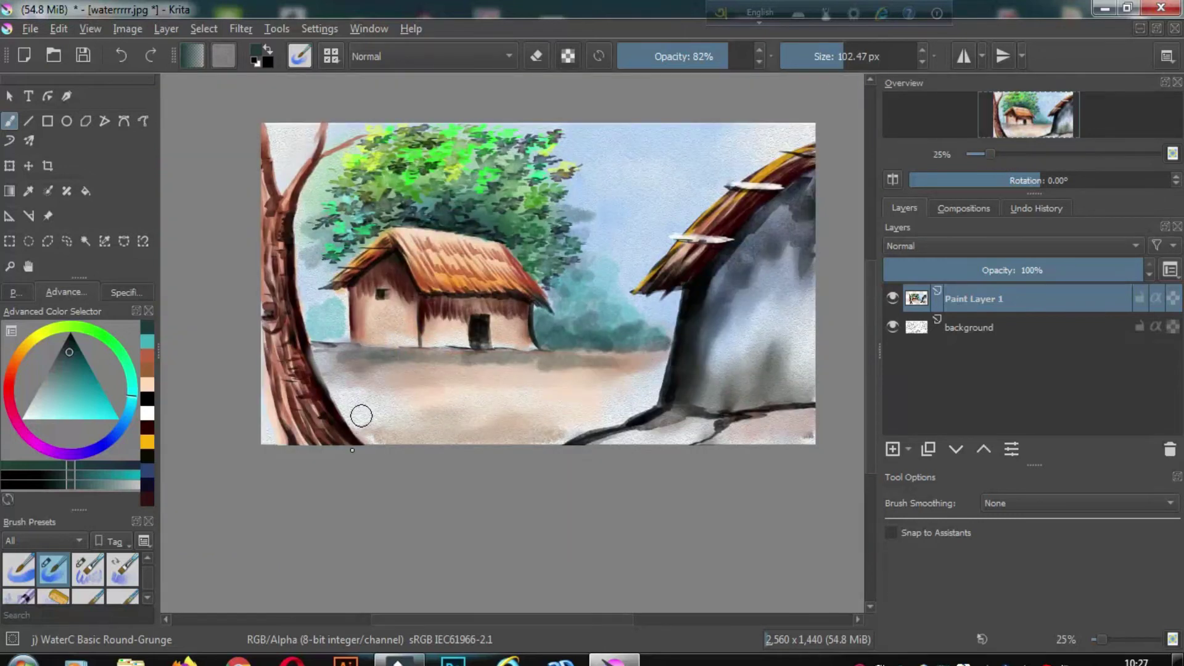
# Streak yellow and Sea green strokes along the ground with the flat big-grain watercolour brush.
pyautogui.press('F6')
pyautogui.click(563, 389)
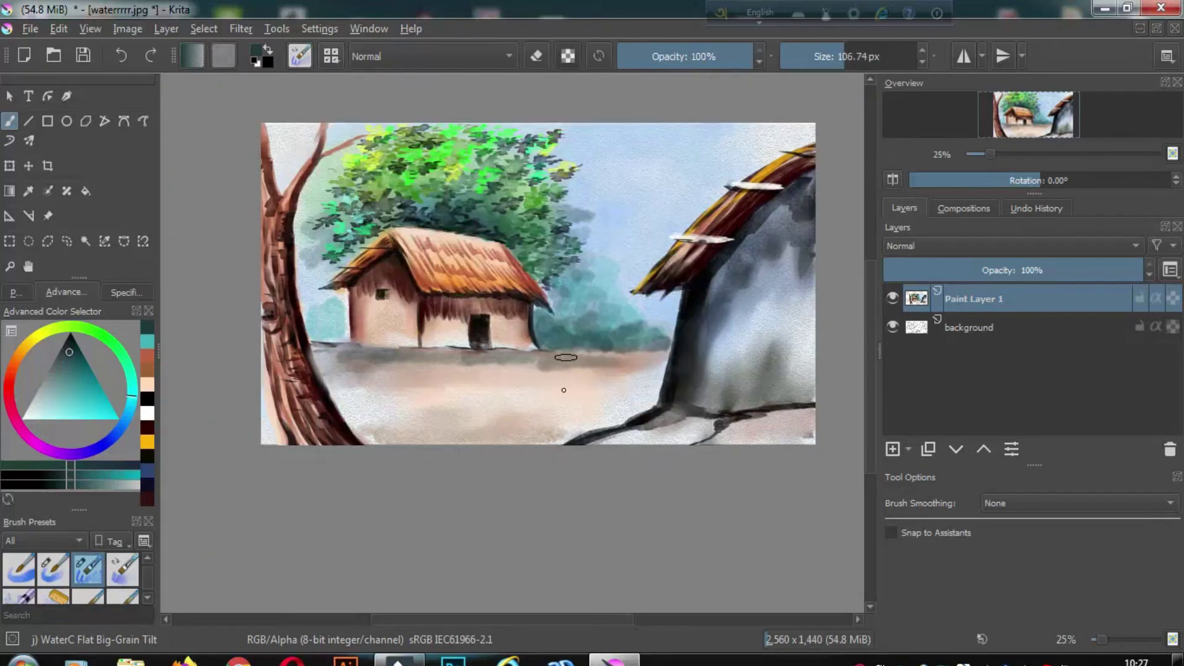
pyautogui.click(15, 292)
pyautogui.click(22, 413)
pyautogui.moveTo(512, 367)
pyautogui.mouseDown()
pyautogui.moveTo(654, 358)
pyautogui.moveTo(363, 406)
pyautogui.moveTo(305, 429)
pyautogui.mouseUp()
pyautogui.click(78, 453)
pyautogui.press('+')
pyautogui.moveTo(346, 374); pyautogui.dragTo(416, 365)
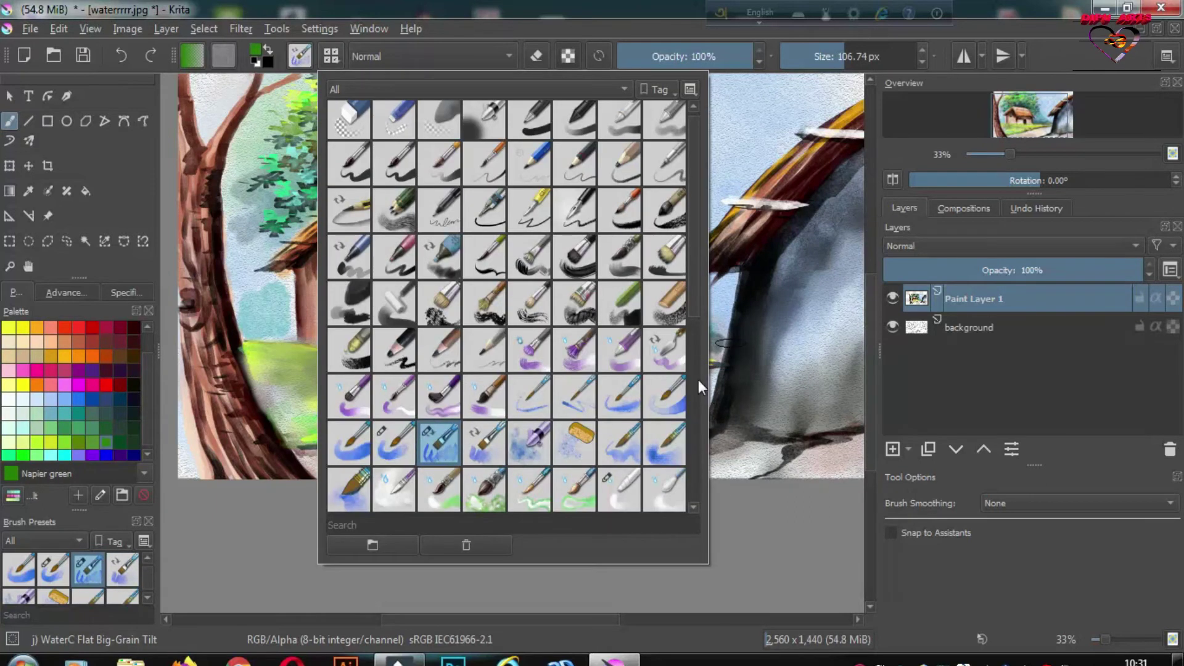
# At 67% zoom, paint Napier-green grass blades across the meadow, then shrink the brush.
pyautogui.click(441, 458)
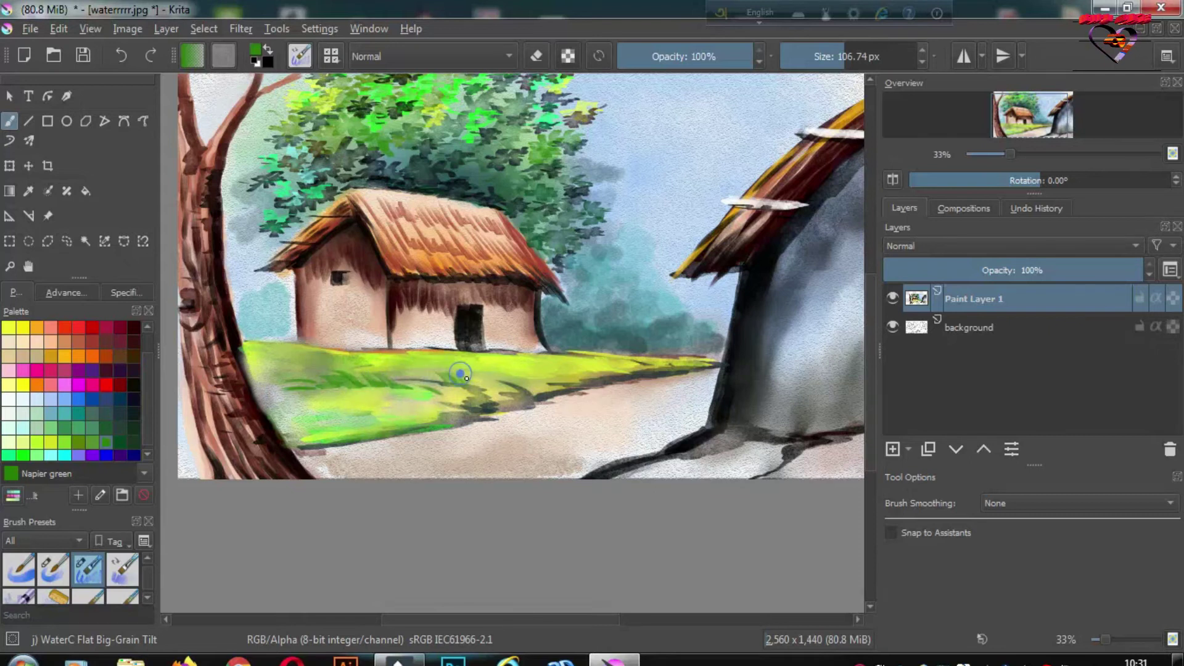
pyautogui.click(1007, 155)
pyautogui.moveTo(203, 574); pyautogui.dragTo(444, 574)
pyautogui.moveTo(533, 387)
pyautogui.mouseDown()
pyautogui.moveTo(697, 373)
pyautogui.moveTo(688, 434)
pyautogui.mouseUp()
pyautogui.press('[')
pyautogui.press('[')
pyautogui.press('[')
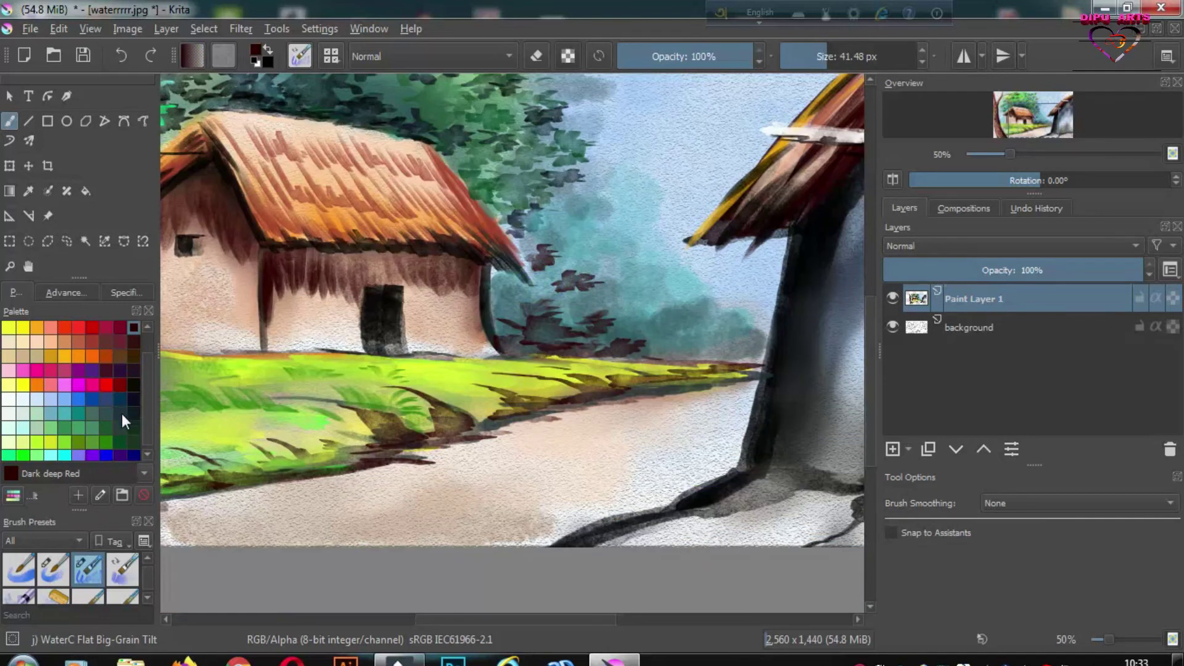
# Dab Medium jungle green leaves and RGB Green highlights onto the bushes between the huts.
pyautogui.click(120, 414)
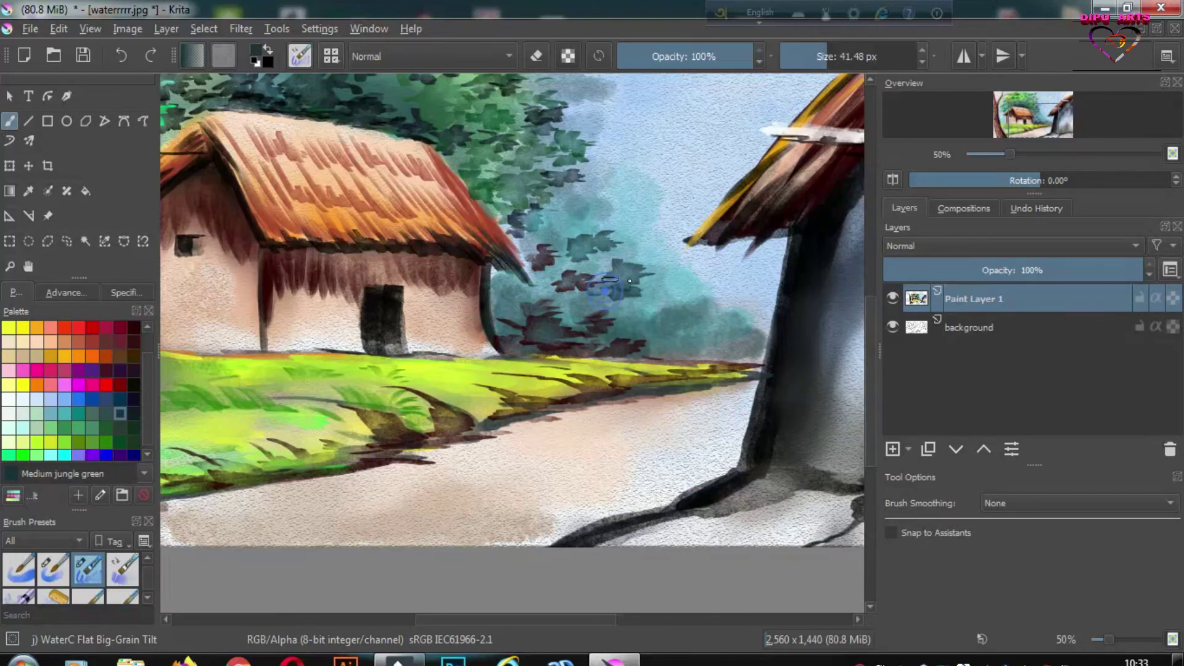
pyautogui.moveTo(634, 181); pyautogui.dragTo(594, 208)
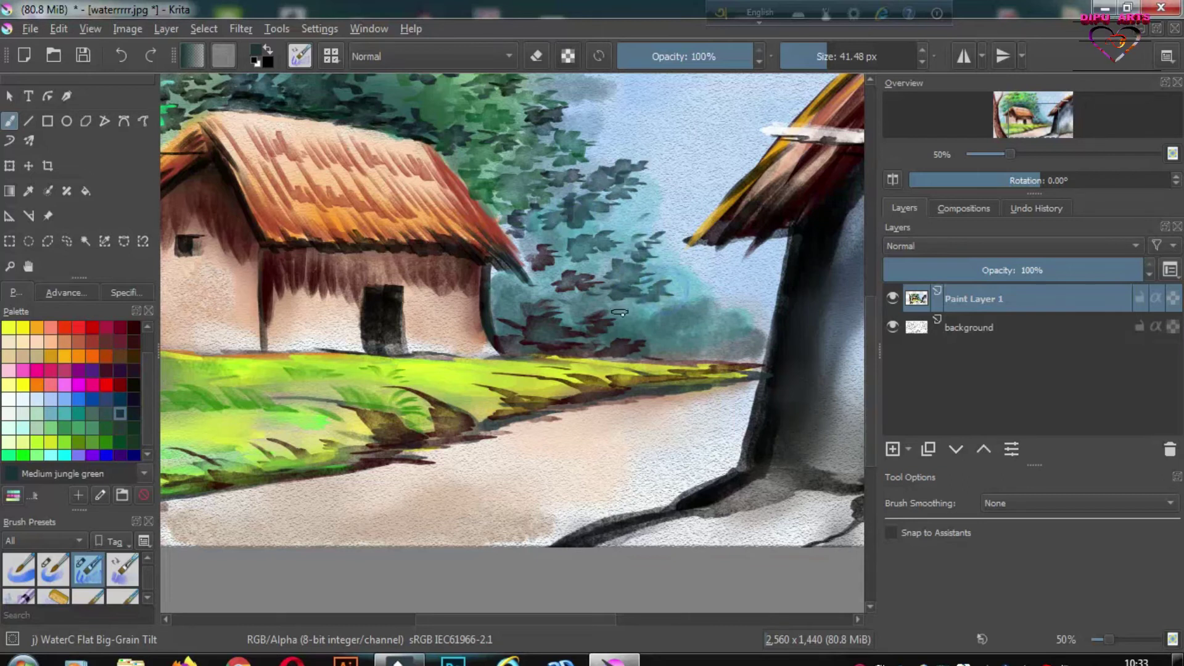
pyautogui.click(23, 454)
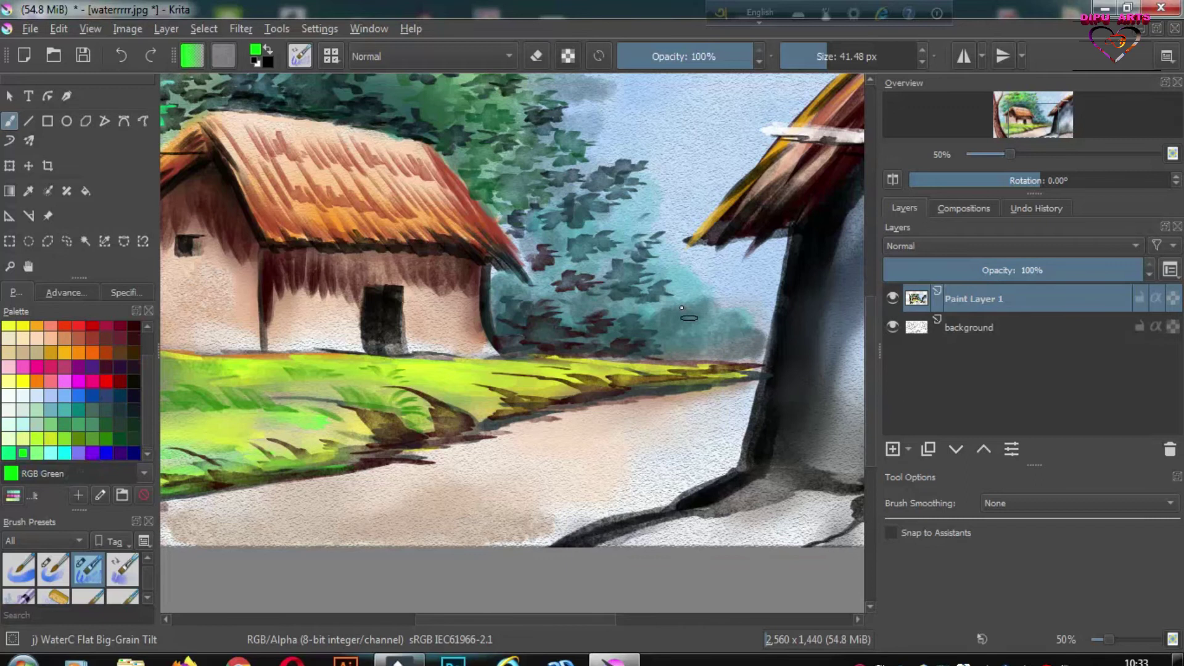
pyautogui.moveTo(692, 299); pyautogui.dragTo(661, 338)
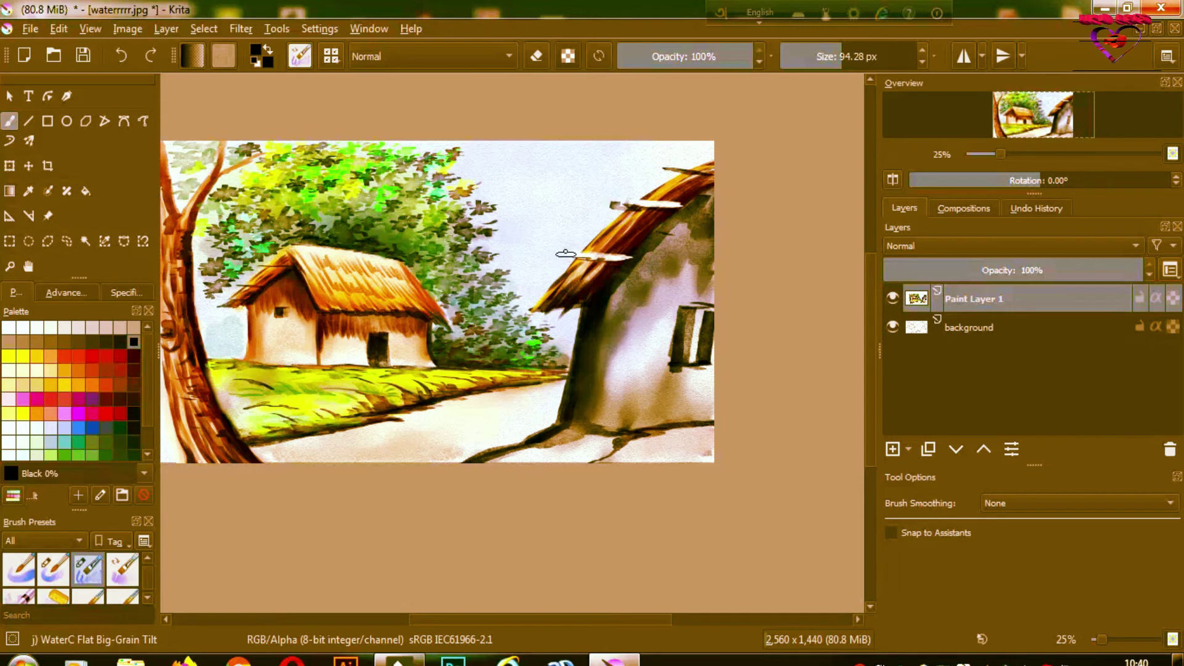
# Thicken the dark line at the foreground hut's base and add Peach thatch strokes on the roof.
pyautogui.moveTo(579, 430)
pyautogui.mouseDown()
pyautogui.moveTo(567, 423)
pyautogui.moveTo(652, 432)
pyautogui.mouseUp()
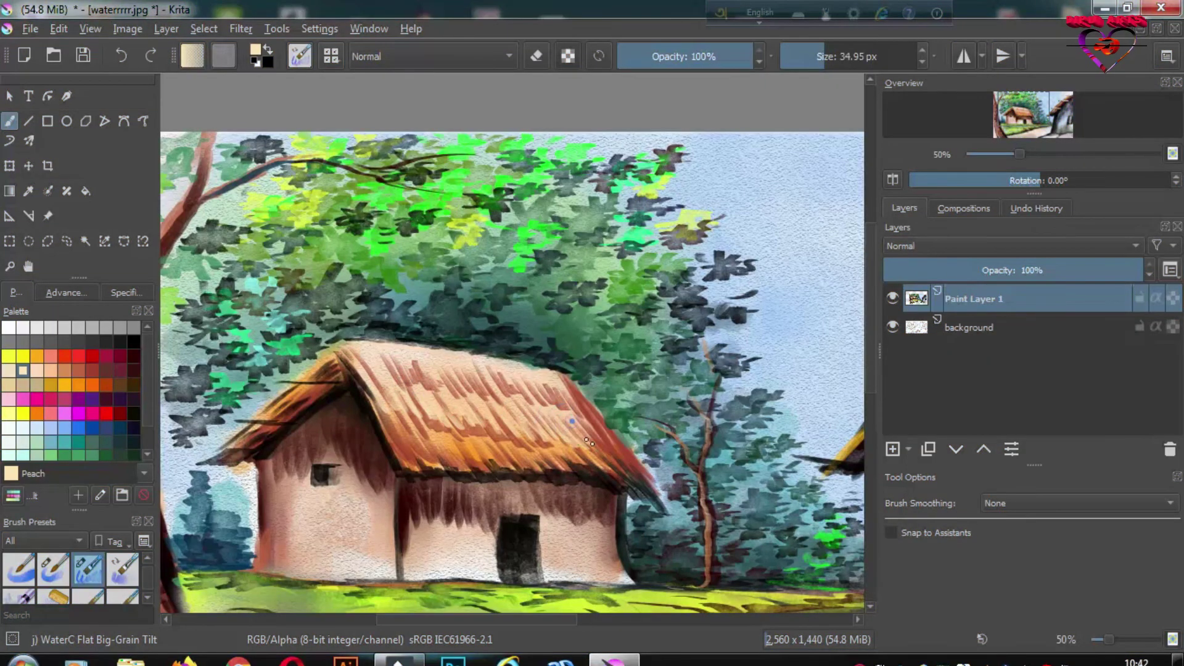
pyautogui.moveTo(370, 432)
pyautogui.mouseDown()
pyautogui.moveTo(343, 362)
pyautogui.moveTo(425, 432)
pyautogui.mouseUp()
pyautogui.moveTo(407, 358)
pyautogui.mouseDown()
pyautogui.moveTo(476, 396)
pyautogui.moveTo(431, 358)
pyautogui.mouseUp()
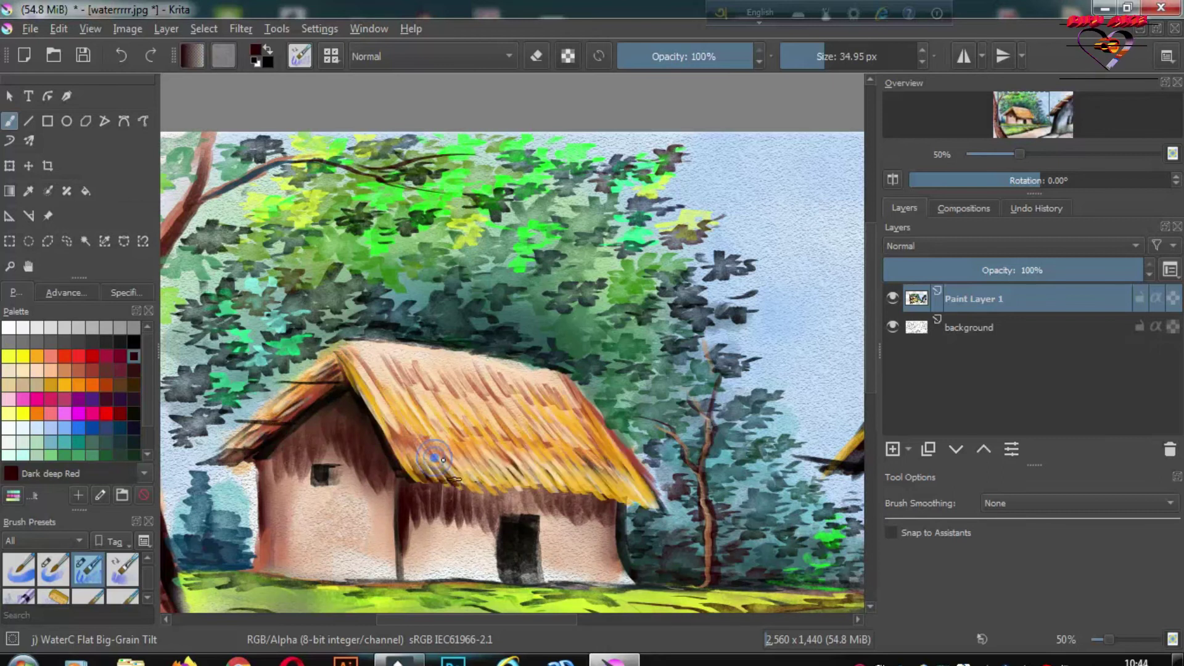
# Streak Dark deep Red diagonal thatch lines across the golden roof, darkening its lower right edge.
pyautogui.moveTo(481, 487)
pyautogui.mouseDown()
pyautogui.moveTo(413, 456)
pyautogui.moveTo(523, 467)
pyautogui.mouseUp()
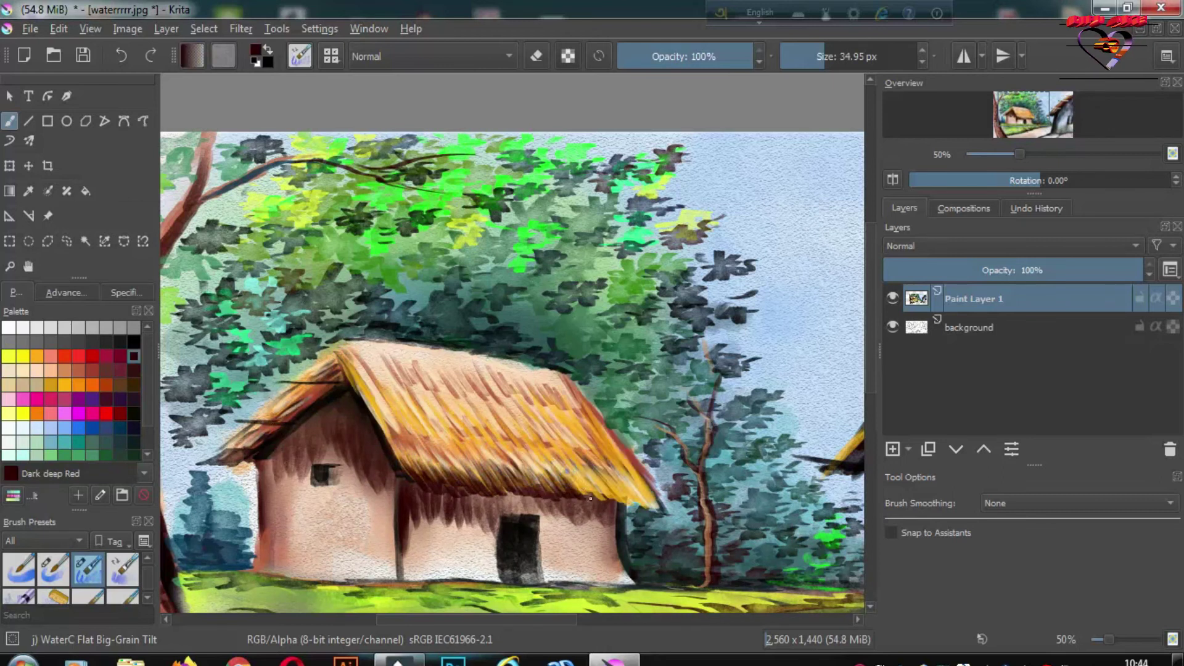
pyautogui.moveTo(346, 357)
pyautogui.mouseDown()
pyautogui.moveTo(383, 451)
pyautogui.moveTo(407, 468)
pyautogui.mouseUp()
pyautogui.moveTo(395, 407); pyautogui.dragTo(438, 460)
pyautogui.moveTo(382, 364); pyautogui.dragTo(484, 475)
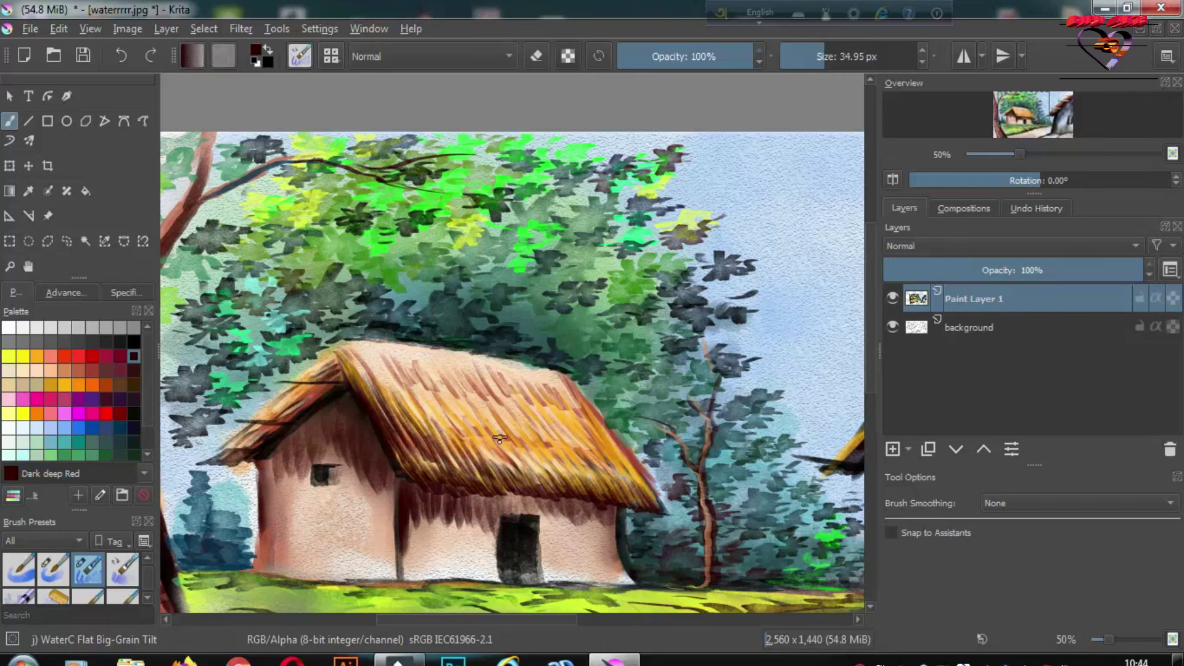
pyautogui.moveTo(590, 466); pyautogui.dragTo(647, 506)
pyautogui.moveTo(506, 410); pyautogui.dragTo(518, 456)
pyautogui.moveTo(568, 411)
pyautogui.mouseDown()
pyautogui.moveTo(607, 477)
pyautogui.moveTo(641, 497)
pyautogui.mouseUp()
pyautogui.moveTo(622, 453); pyautogui.dragTo(660, 529)
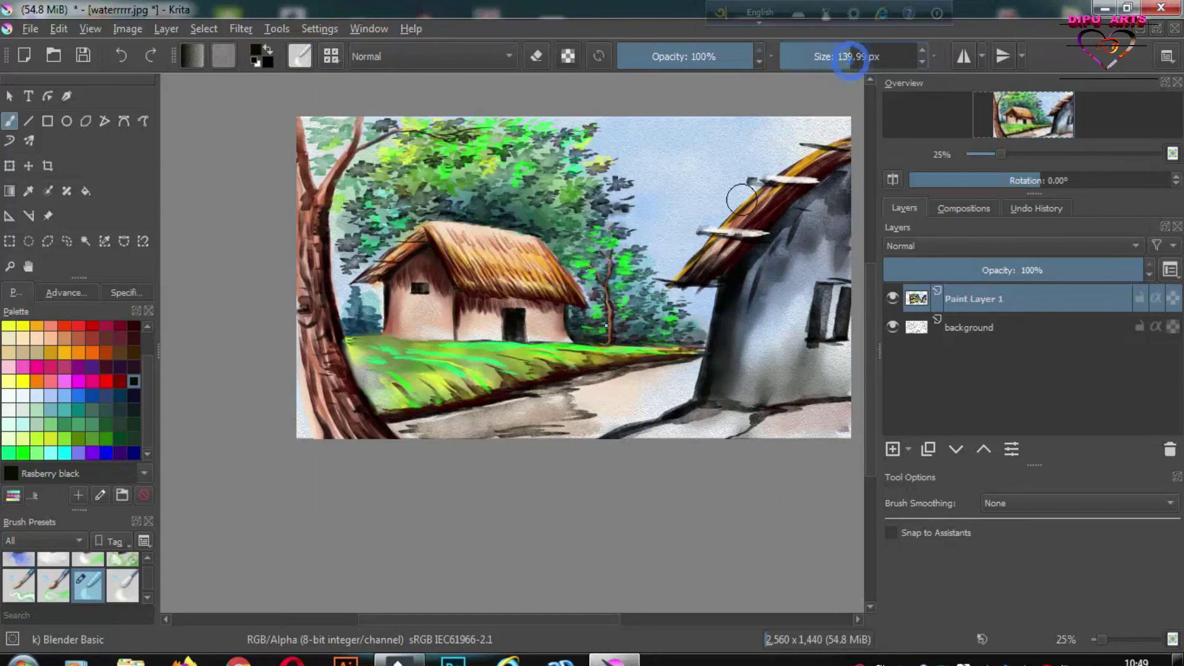
# Shrink the brush and lay a grey-brown wash along the road.
pyautogui.press('[')
pyautogui.press('[')
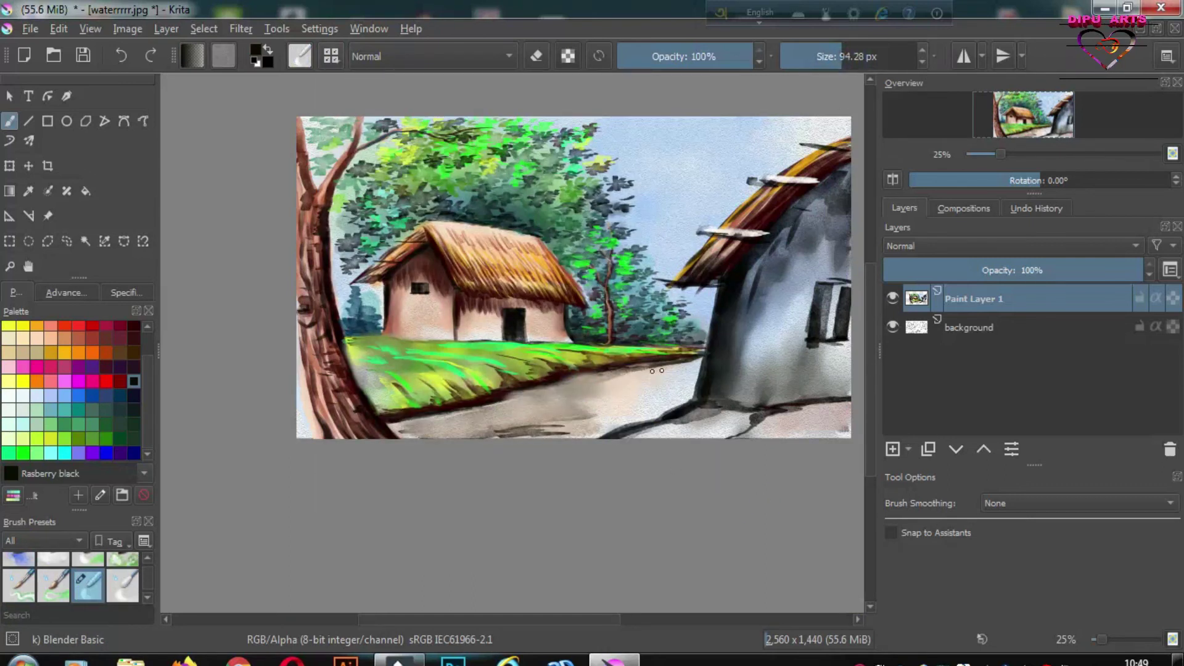
pyautogui.moveTo(586, 429); pyautogui.dragTo(478, 431)
pyautogui.moveTo(549, 425); pyautogui.dragTo(454, 428)
pyautogui.moveTo(1001, 154); pyautogui.dragTo(1019, 154)
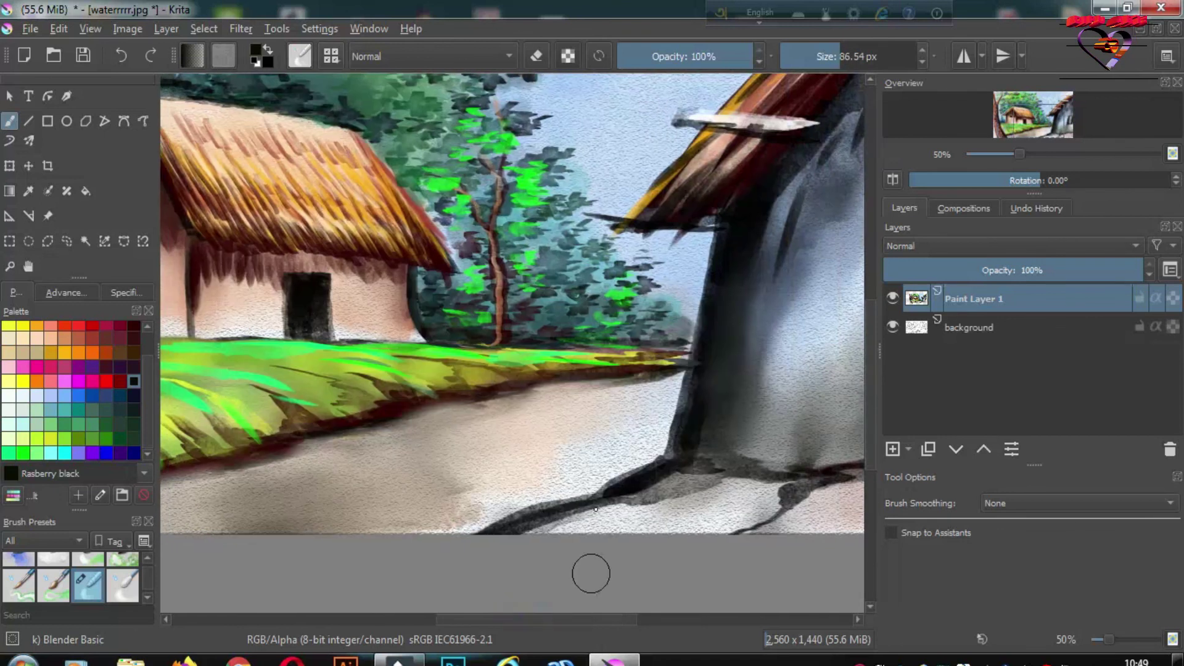
pyautogui.hscroll(3, 591, 573)
# Wash dark Bistre brown streaks along the road with the flat big-grain watercolour brush.
pyautogui.keyDown('ctrl'); pyautogui.click(404, 373); pyautogui.keyUp('ctrl')
pyautogui.click(300, 56)
pyautogui.click(618, 489)
pyautogui.moveTo(253, 487); pyautogui.dragTo(504, 391)
pyautogui.moveTo(470, 620); pyautogui.dragTo(388, 620)
pyautogui.moveTo(364, 493)
pyautogui.mouseDown()
pyautogui.moveTo(401, 511)
pyautogui.moveTo(456, 512)
pyautogui.moveTo(592, 481)
pyautogui.moveTo(524, 494)
pyautogui.moveTo(641, 512)
pyautogui.moveTo(574, 478)
pyautogui.moveTo(431, 468)
pyautogui.mouseUp()
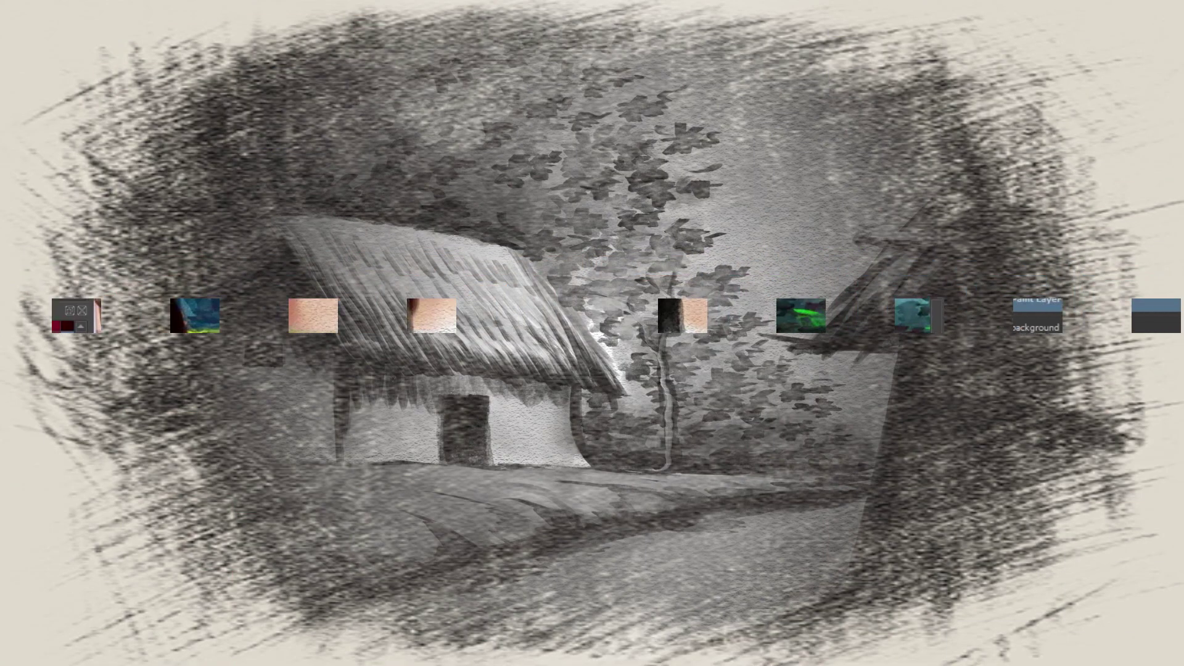